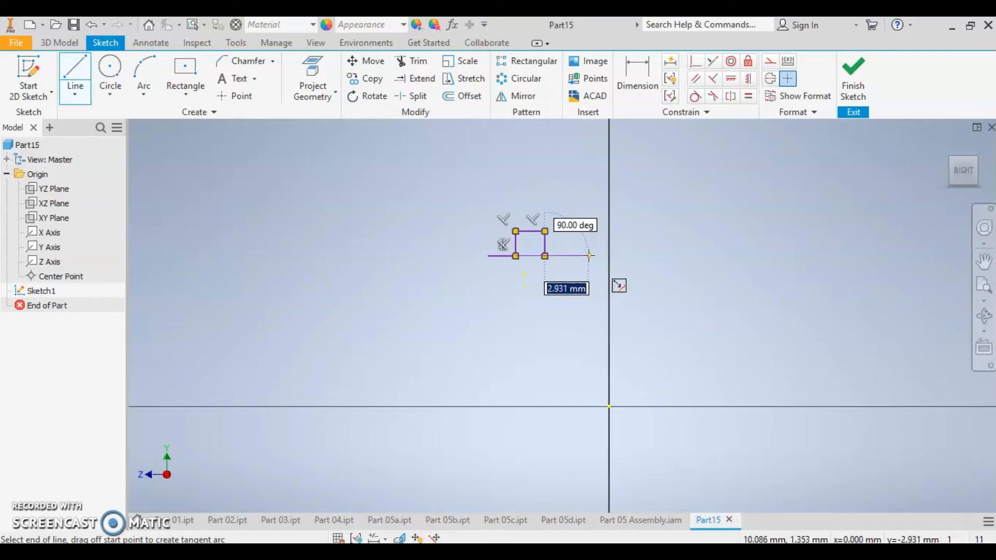
# - Continue the profile from the small notch with a horizontal segment about 3 mm long, a vertical rise and a horizontal segment crossing the vertical axis
pyautogui.click(589, 255)
pyautogui.click(590, 164)
pyautogui.scroll(3, 679, 161)
pyautogui.click(676, 167)
pyautogui.scroll(3, 672, 148)
pyautogui.moveTo(671, 149); pyautogui.dragTo(653, 316, button='middle')
pyautogui.scroll(-2, 654, 315)
pyautogui.scroll(2, 659, 259)
pyautogui.scroll(-8, 658, 251)
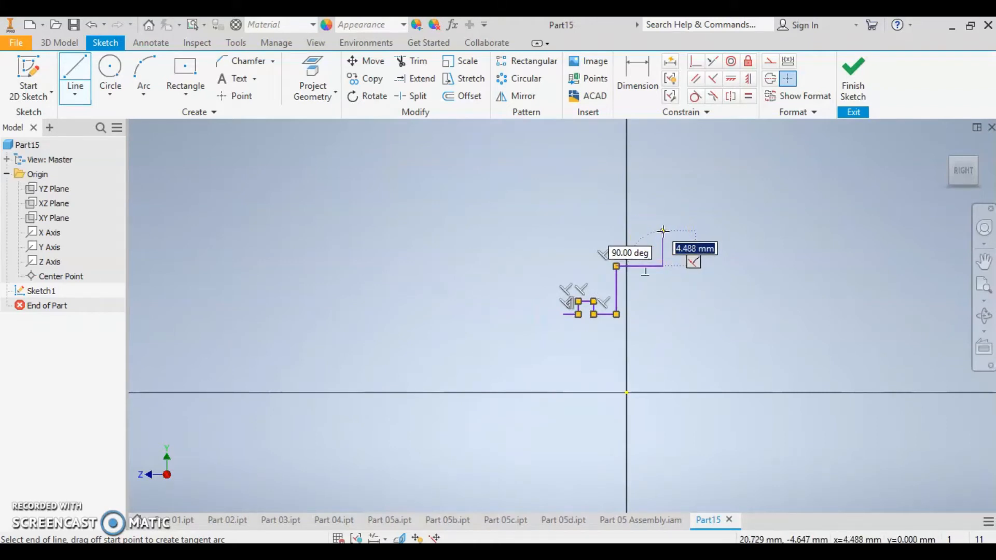
# - Continue the outline with a 4 mm rise, a 4.6 mm return to the vertical axis, a 12.7 mm rise and a 4.3 mm top segment, all approximate
pyautogui.click(663, 234)
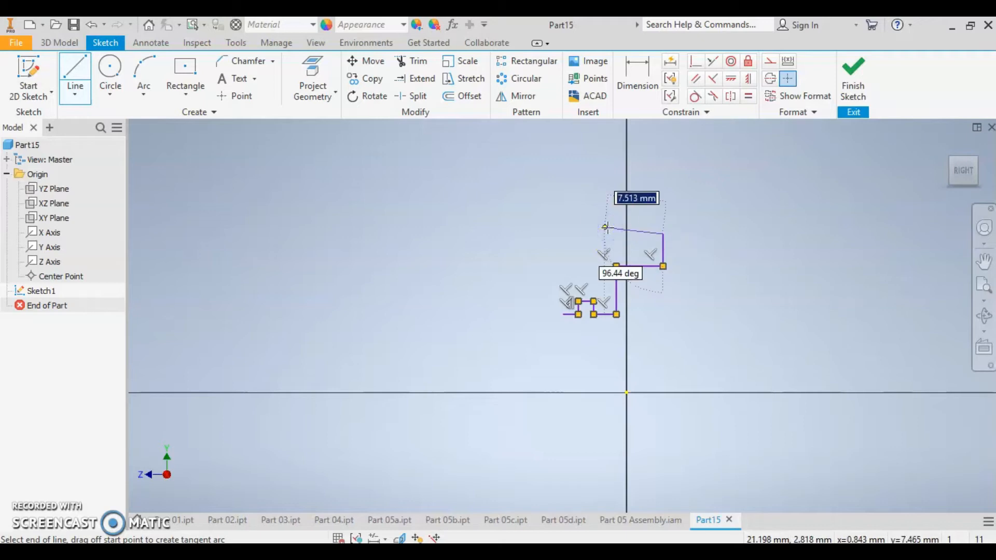
pyautogui.click(623, 234)
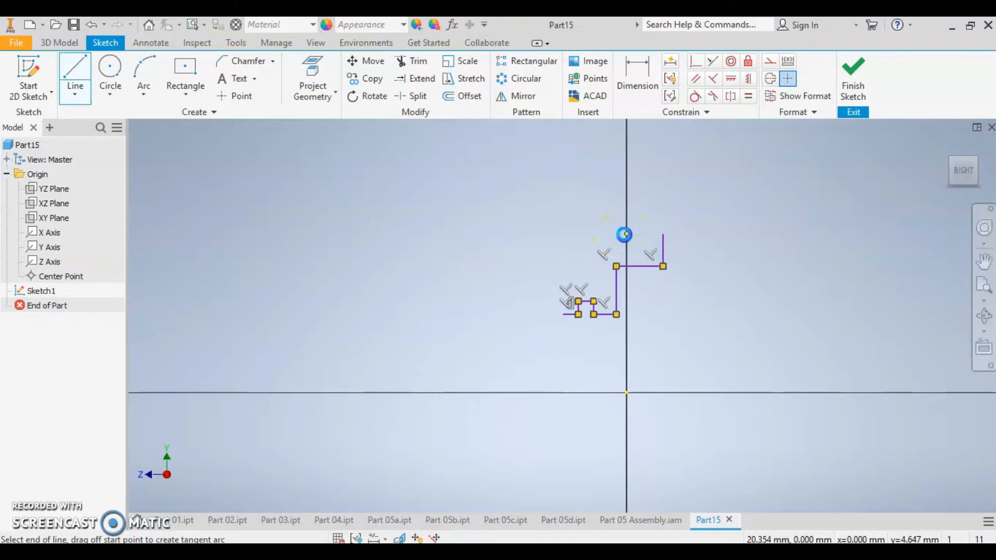
pyautogui.click(626, 134)
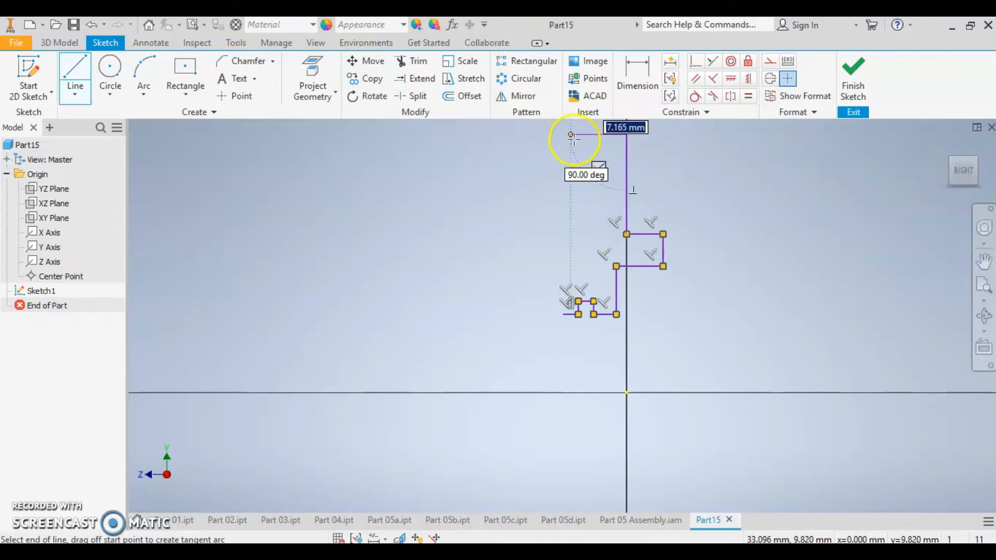
pyautogui.click(591, 134)
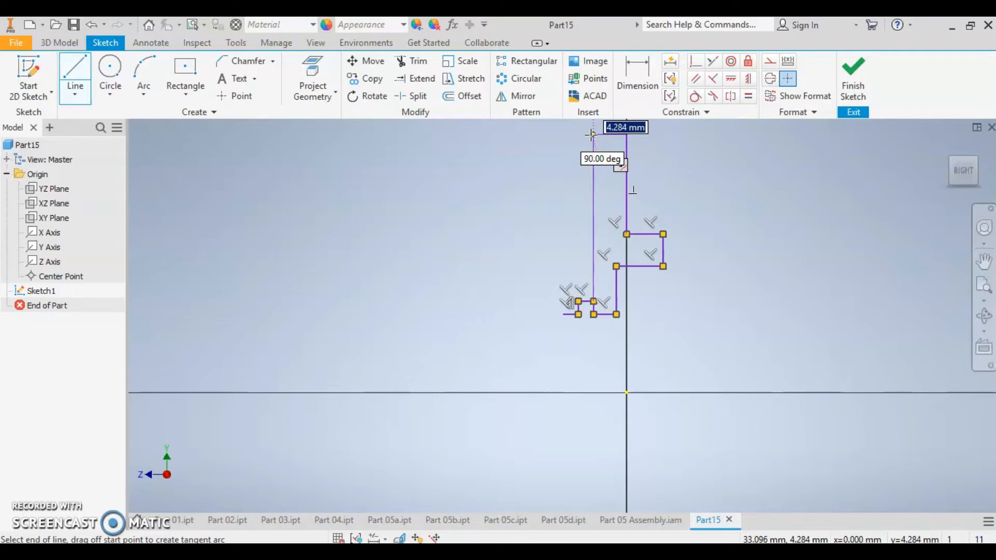
pyautogui.click(592, 134)
# - End the line chain and delete the constraint at the free end of the profile's top segment
pyautogui.click(593, 168)
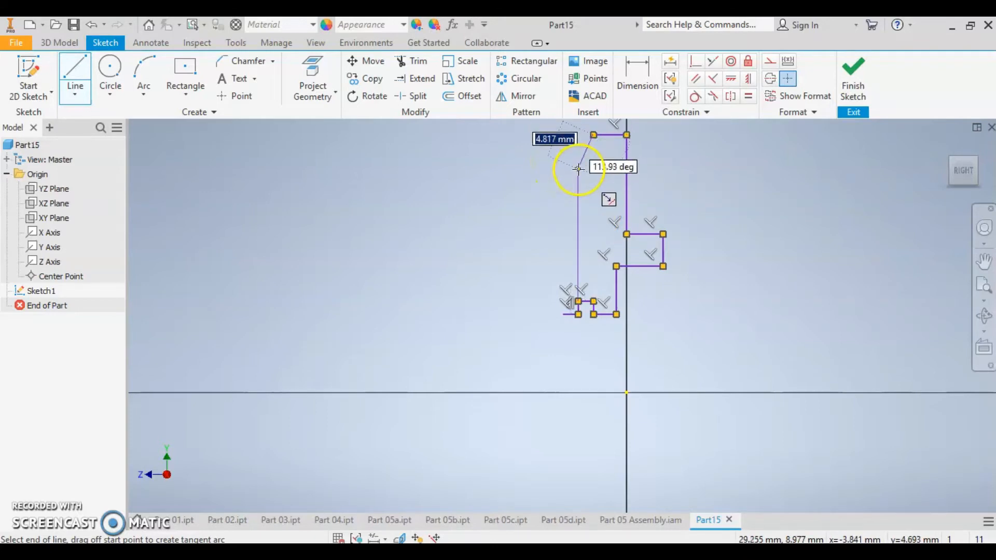
pyautogui.press('Escape')
pyautogui.click(599, 136)
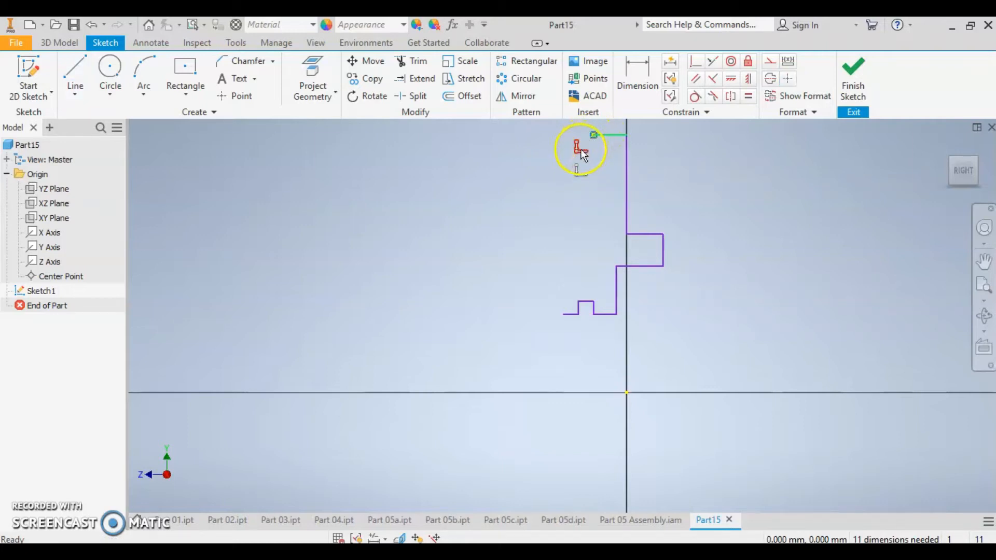
pyautogui.press('Delete')
# - Draw a vertical line down from the top segment's free end, followed by a short horizontal step outward
pyautogui.click(76, 72)
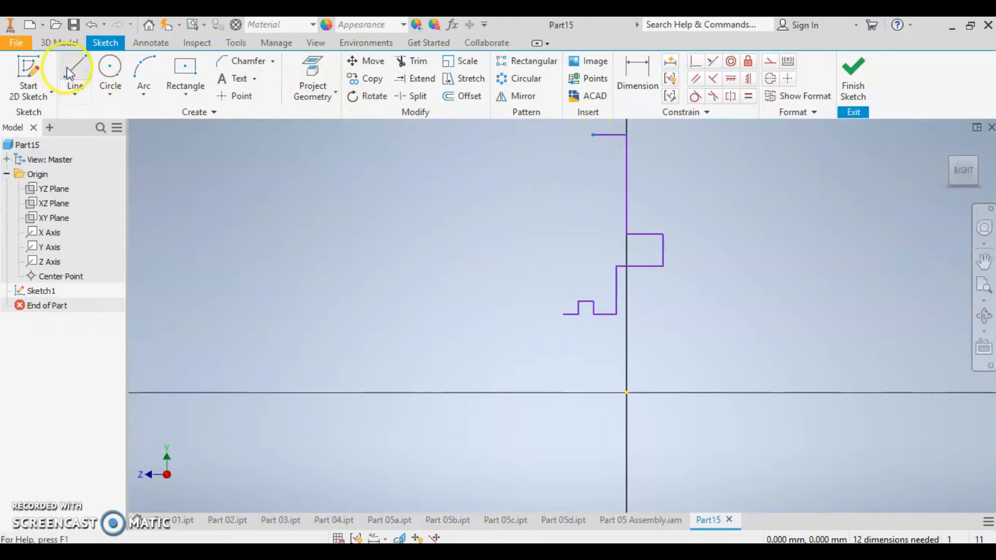
pyautogui.click(593, 137)
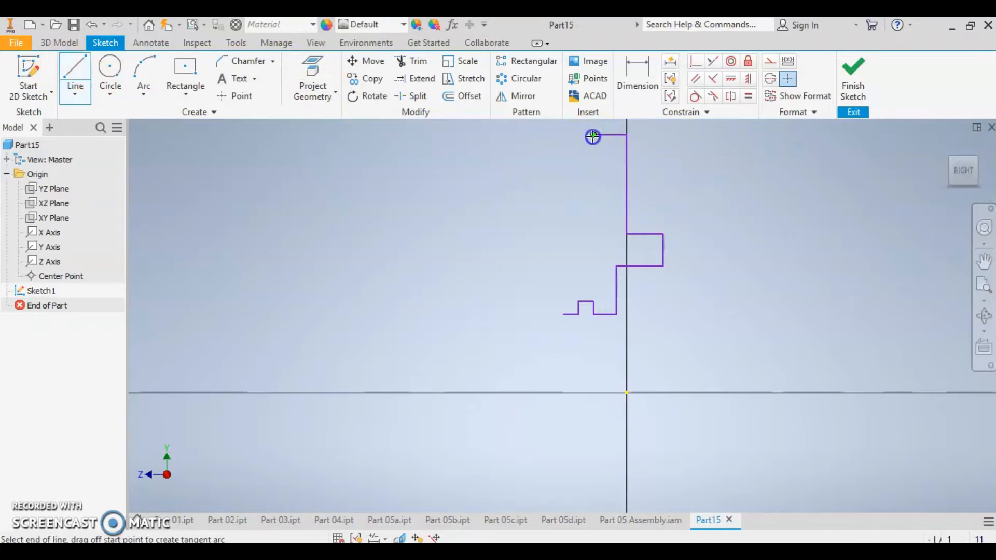
pyautogui.click(592, 223)
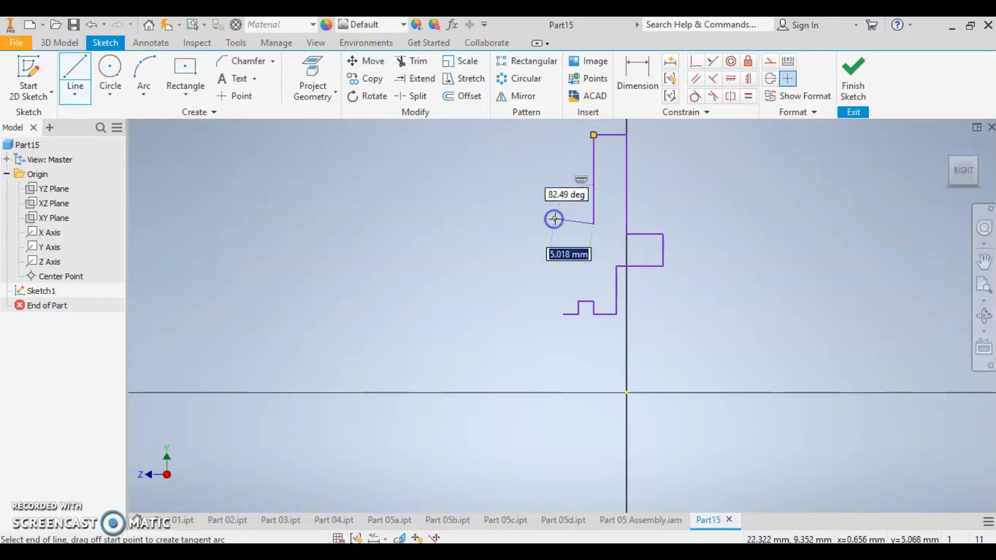
pyautogui.scroll(-8, 572, 223)
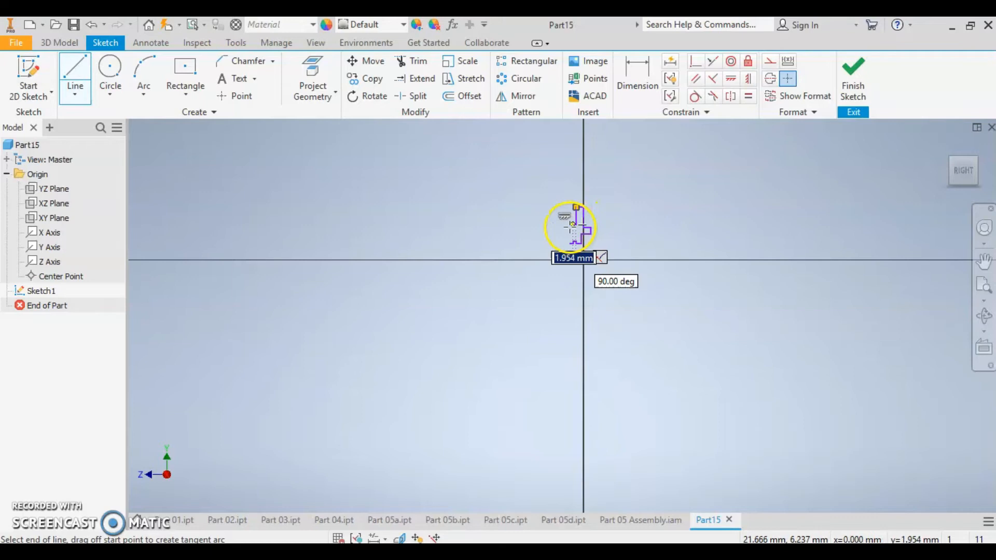
pyautogui.scroll(8, 573, 221)
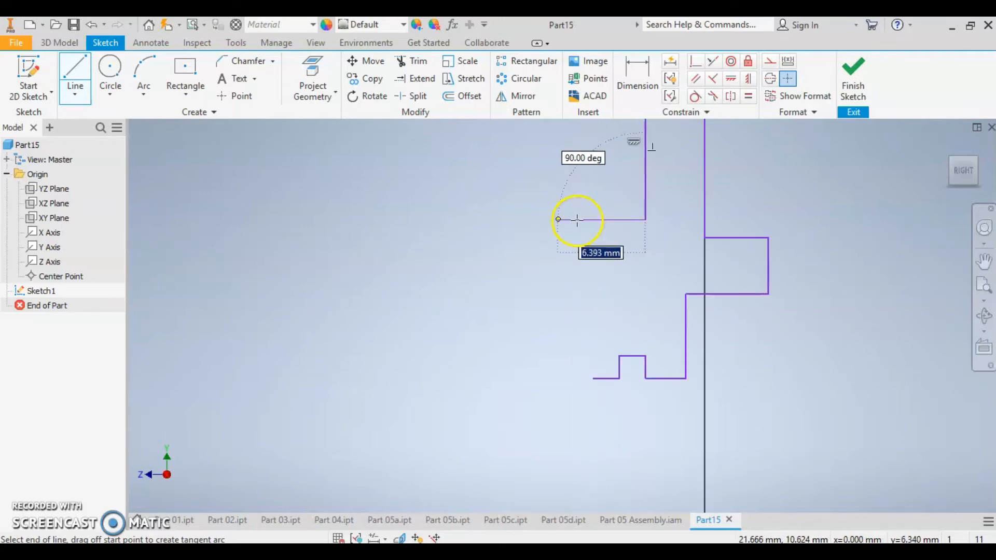
pyautogui.click(631, 220)
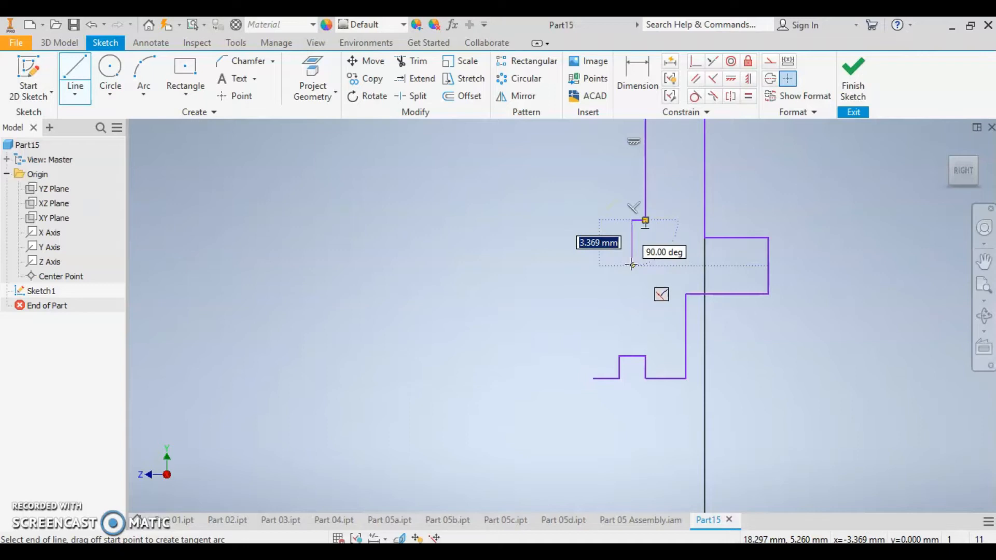
# - Close the profile with a vertical segment about 3 mm long, an outward step about 3 mm wide and a vertical line down to the starting point
pyautogui.click(631, 265)
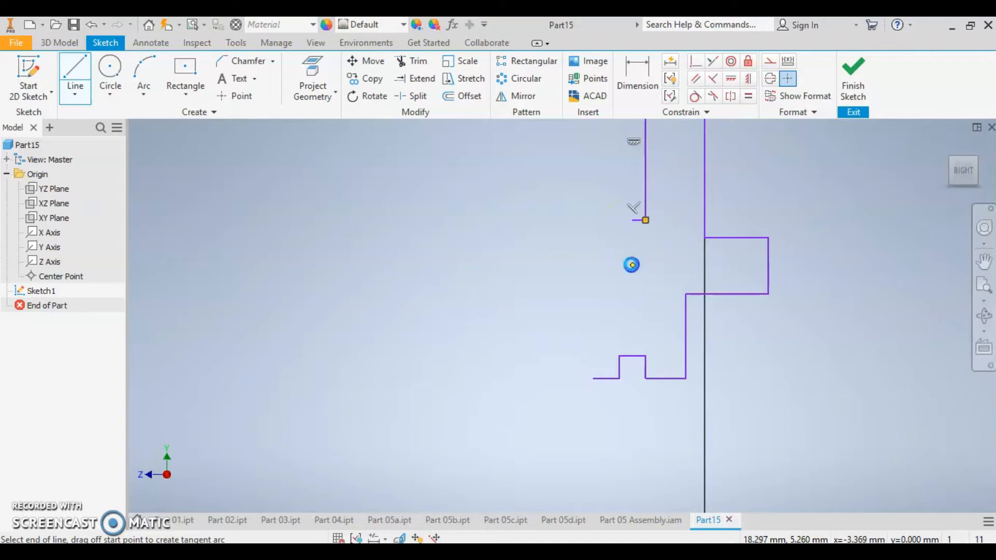
pyautogui.click(593, 267)
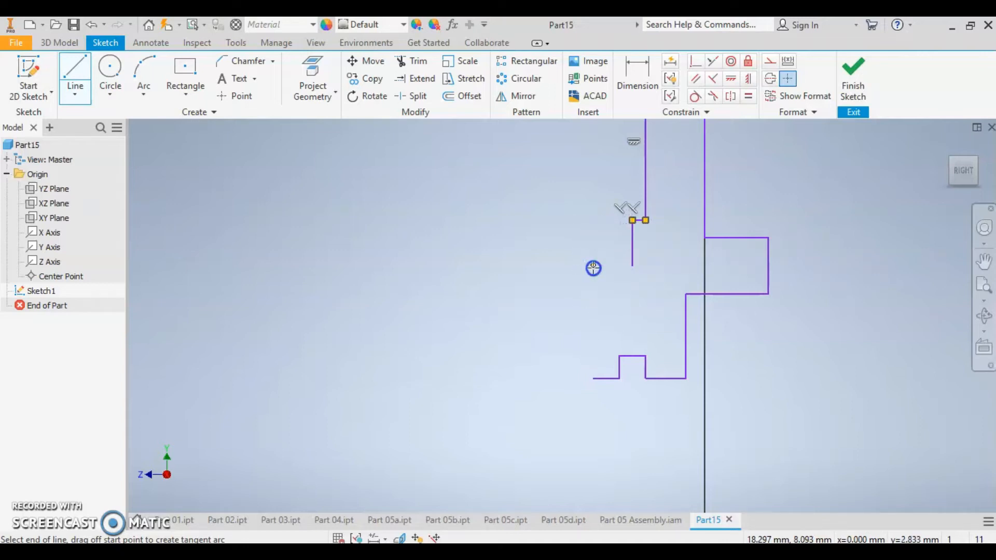
pyautogui.click(593, 378)
pyautogui.press('Escape')
pyautogui.scroll(-3, 659, 336)
pyautogui.moveTo(659, 336); pyautogui.dragTo(482, 349, button='middle')
pyautogui.scroll(-3, 482, 349)
pyautogui.scroll(6, 496, 352)
pyautogui.scroll(-3, 496, 351)
pyautogui.click(635, 82)
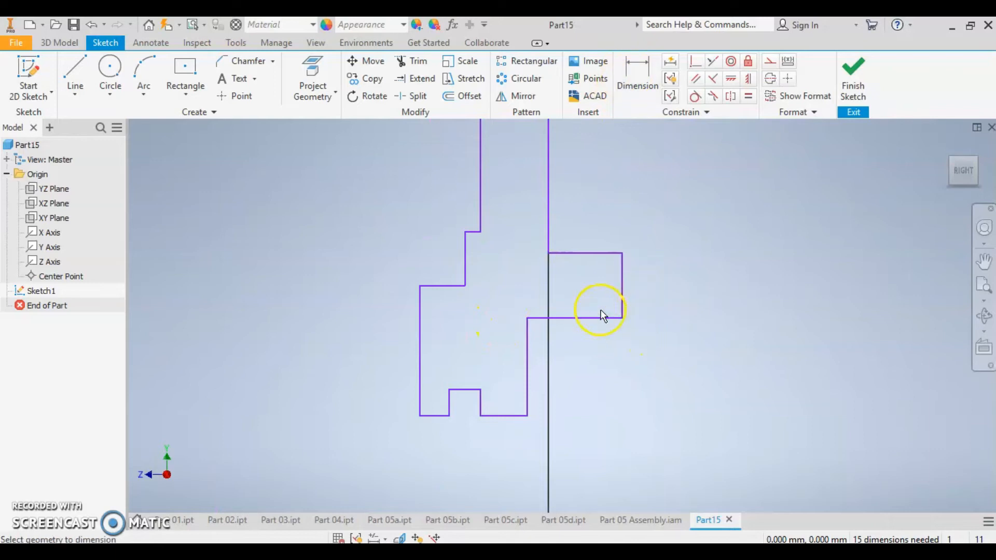
pyautogui.scroll(3, 569, 305)
pyautogui.click(562, 239)
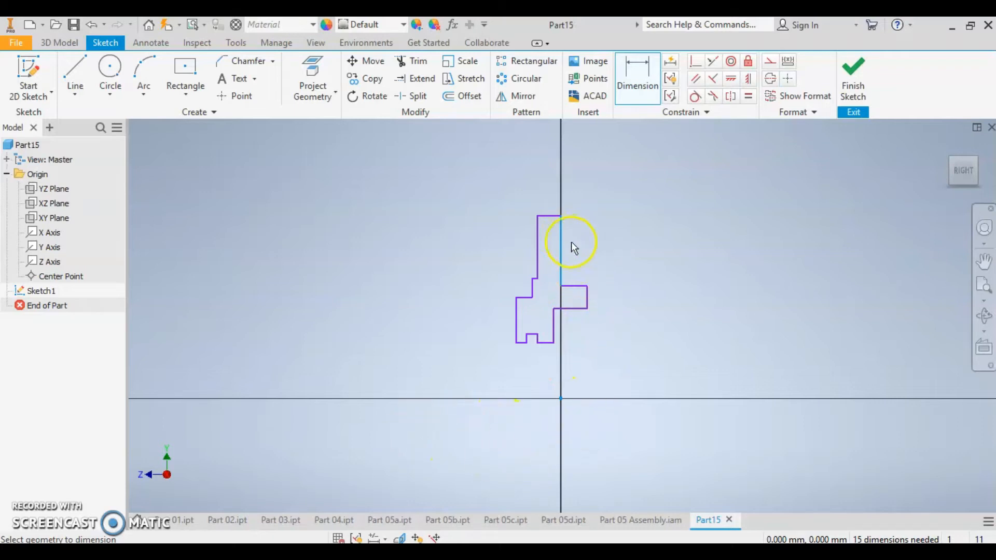
pyautogui.click(562, 216)
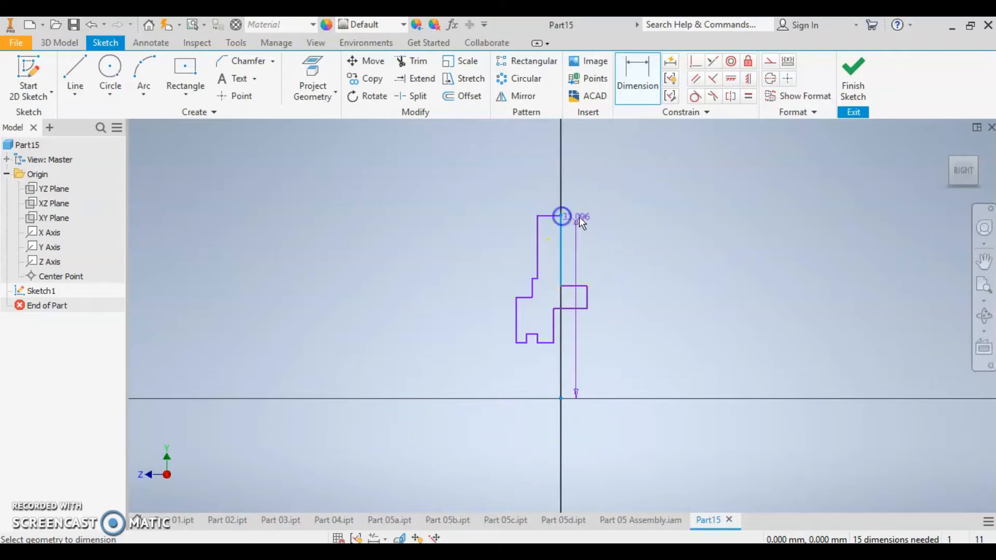
pyautogui.click(561, 402)
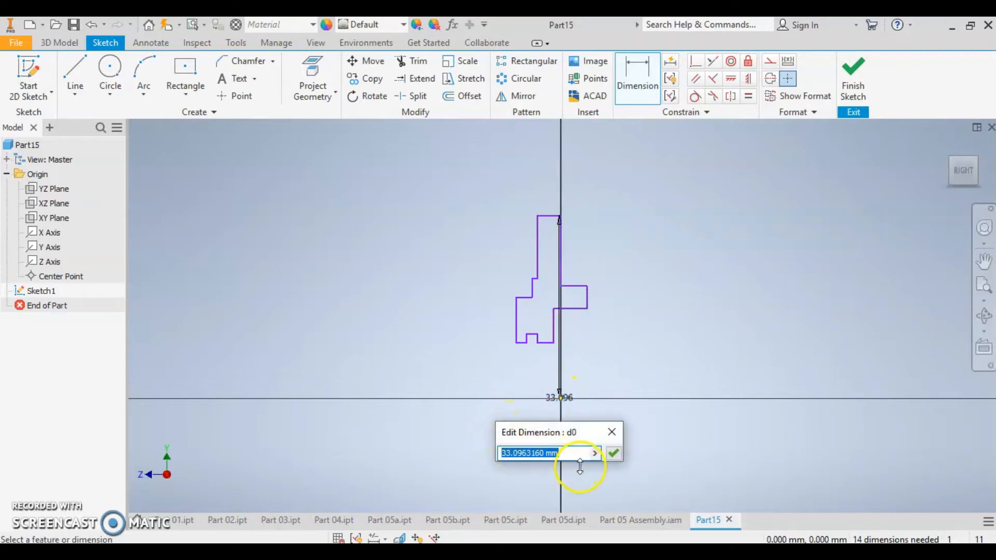
pyautogui.press('Escape')
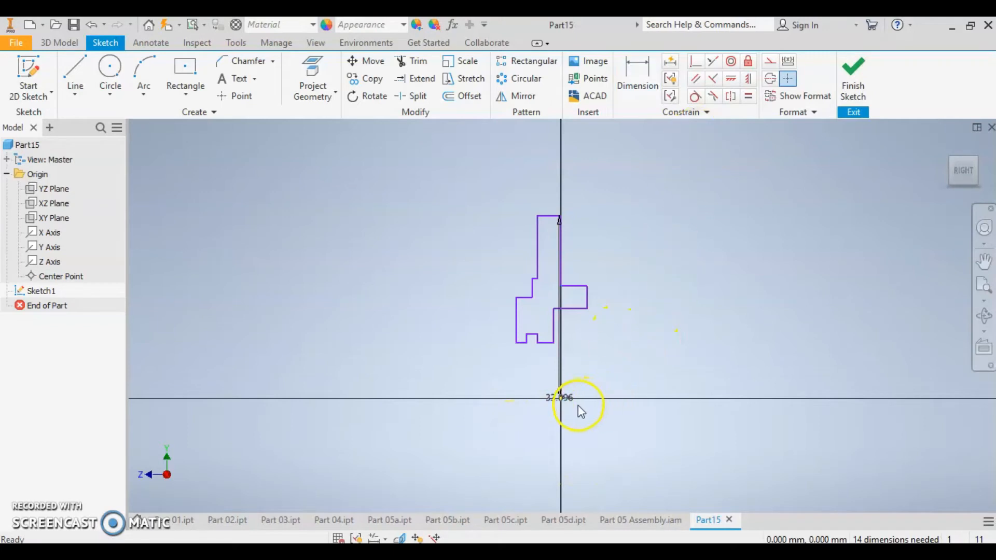
# - Dimension the height of the profile's lowest edge above the origin and set it to 17 mm
pyautogui.click(641, 76)
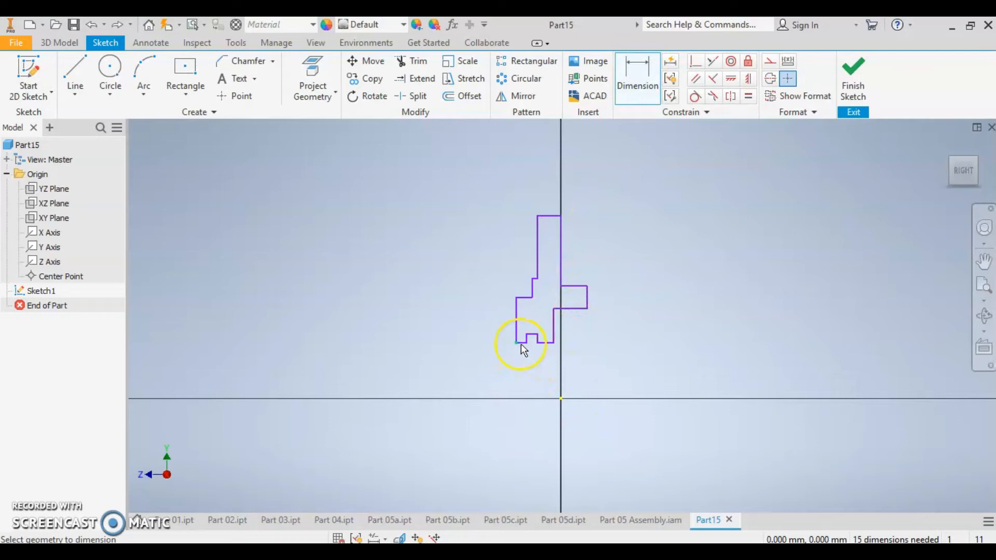
pyautogui.scroll(5, 521, 345)
pyautogui.click(521, 343)
pyautogui.scroll(-5, 545, 371)
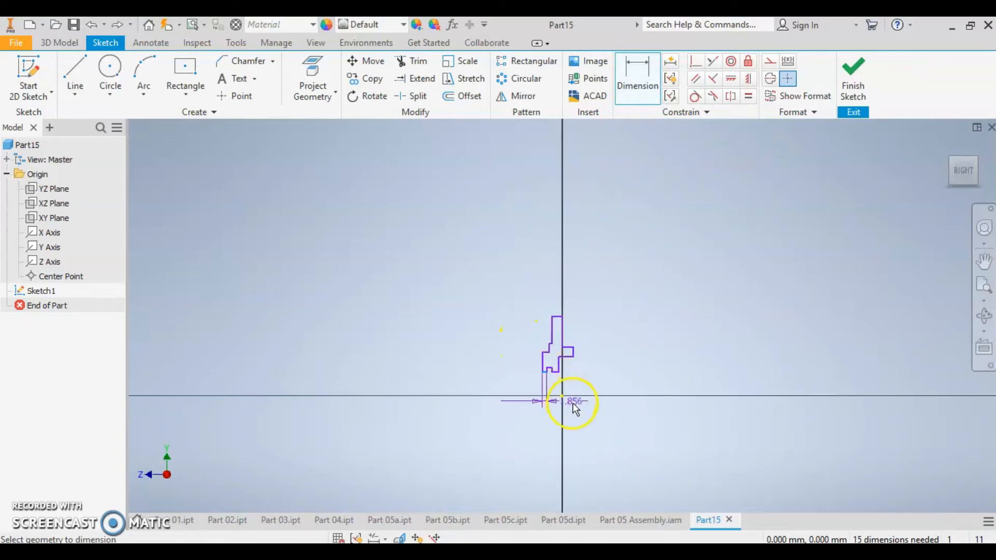
pyautogui.scroll(3, 563, 400)
pyautogui.click(563, 399)
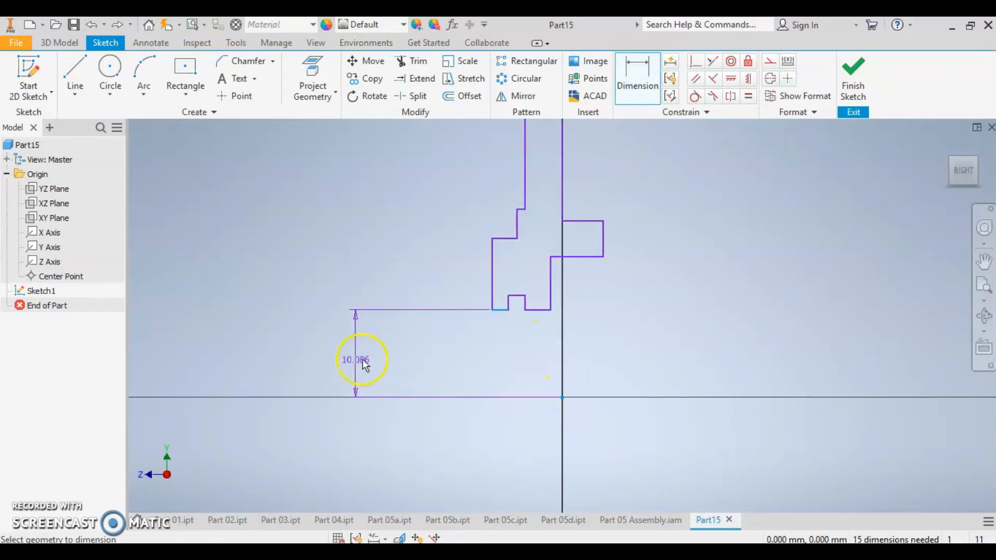
pyautogui.click(319, 362)
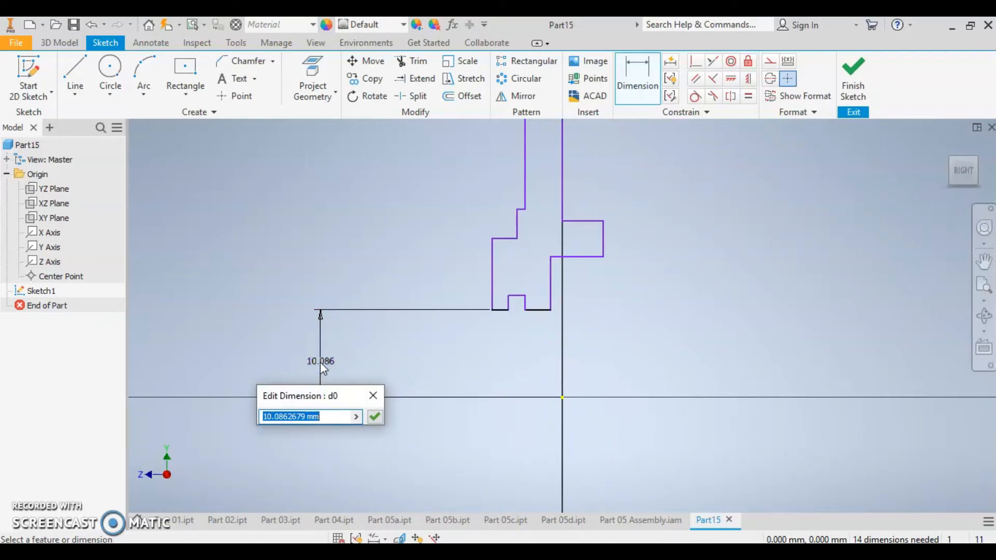
pyautogui.write('17')
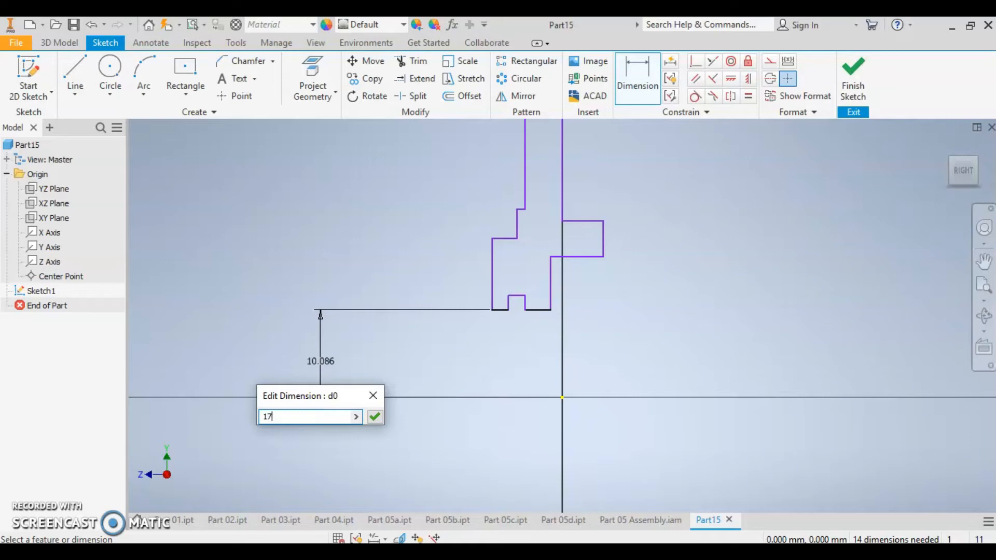
pyautogui.press('Return')
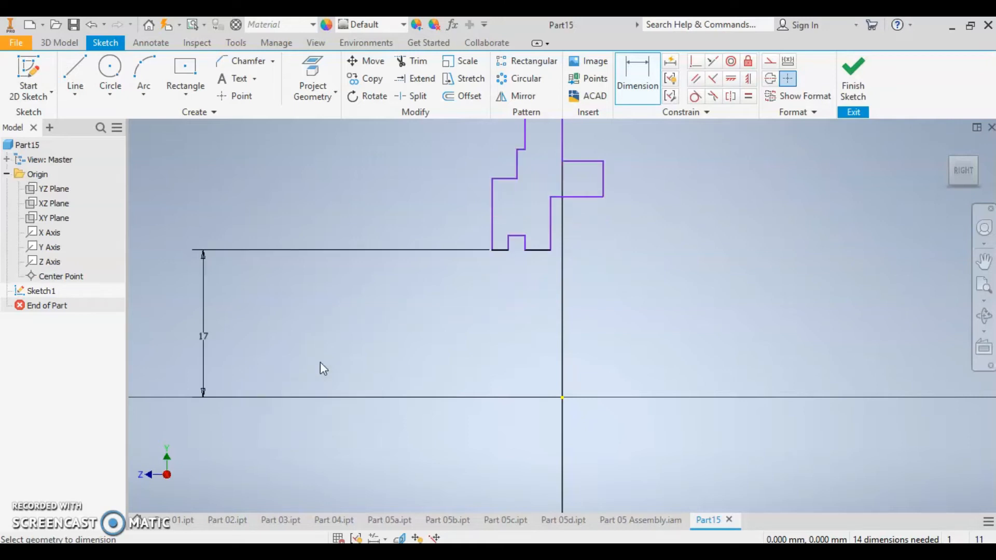
# - Dimension the height of the notch's upper edge above the origin and set it to 20 mm
pyautogui.click(516, 237)
pyautogui.click(563, 397)
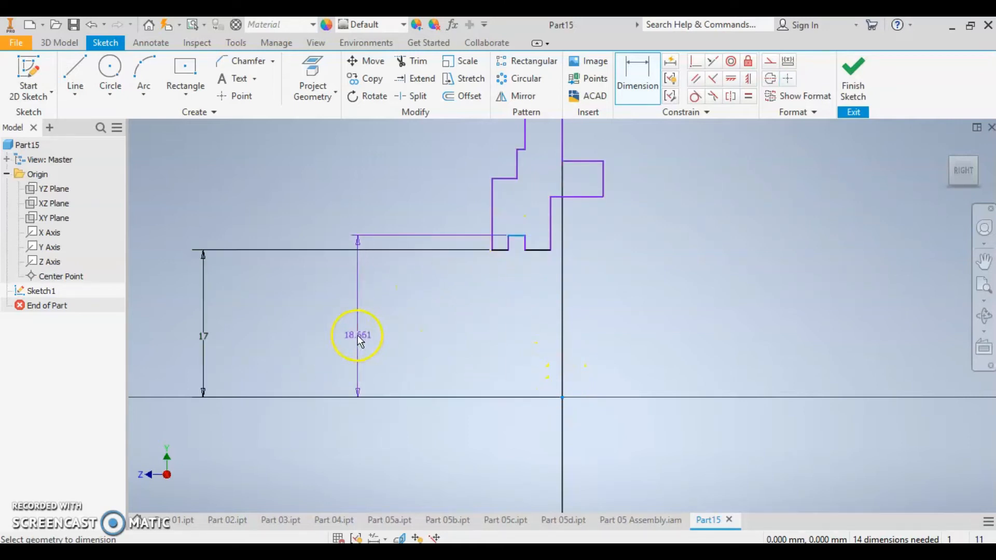
pyautogui.click(337, 333)
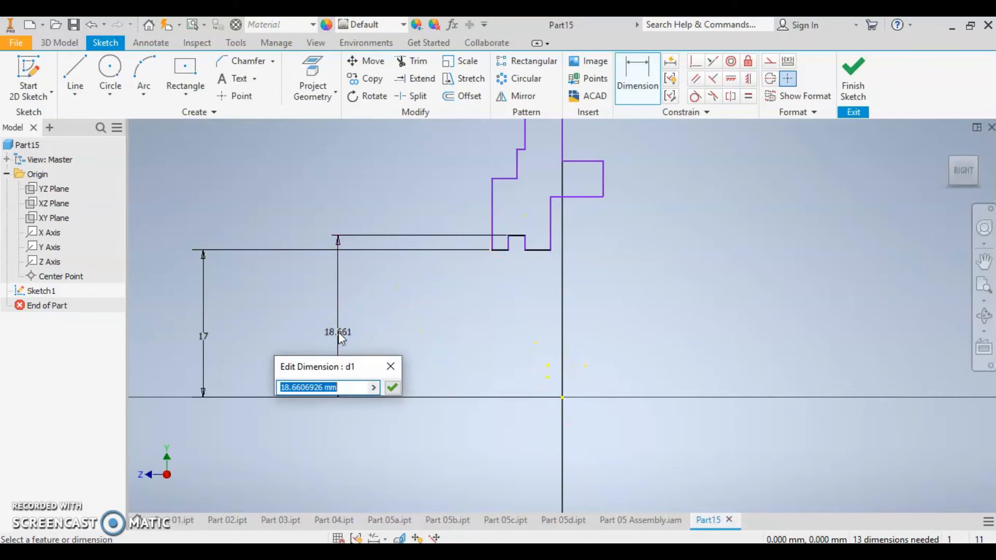
pyautogui.write('20')
pyautogui.press('Return')
# - Dimension the projecting tab's width from the vertical axis line to its outer edge and set it to 9 mm
pyautogui.scroll(6, 403, 327)
pyautogui.scroll(-5, 472, 363)
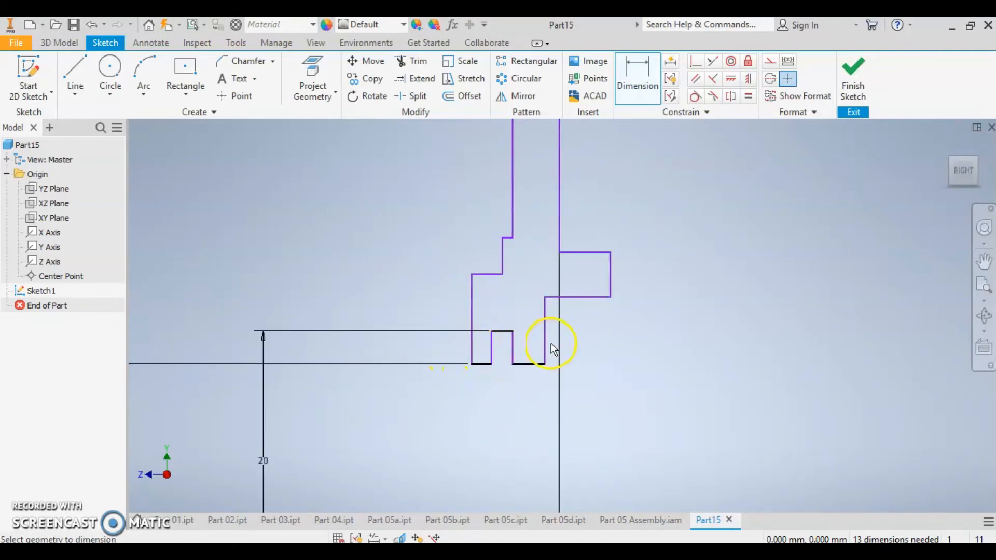
pyautogui.scroll(1, 592, 318)
pyautogui.scroll(-4, 593, 318)
pyautogui.scroll(4, 558, 324)
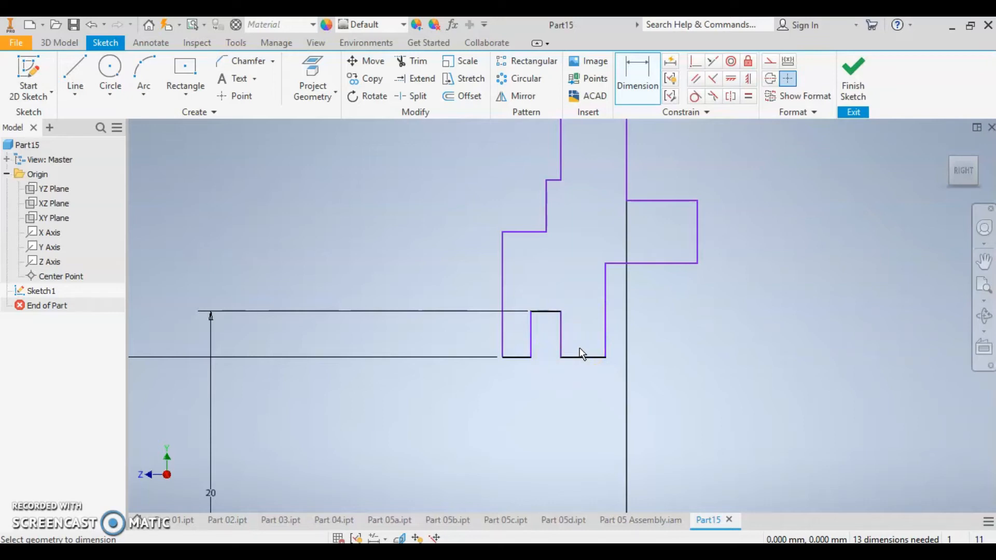
pyautogui.click(628, 176)
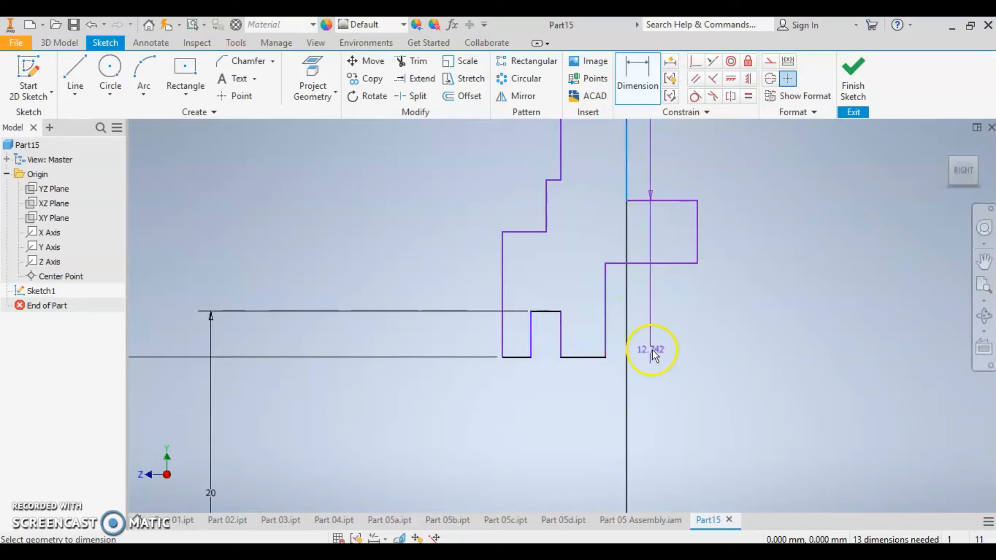
pyautogui.click(697, 224)
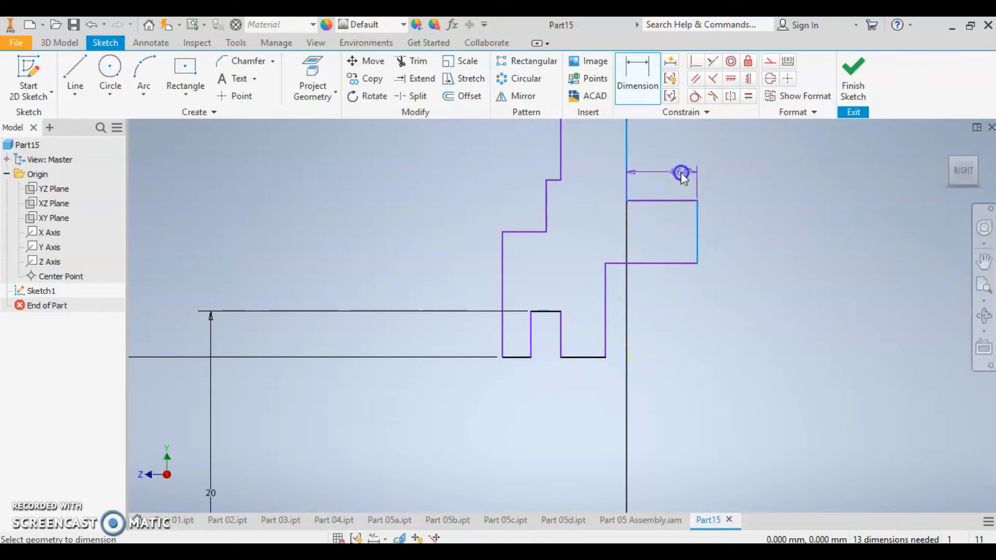
pyautogui.click(681, 173)
pyautogui.write('9')
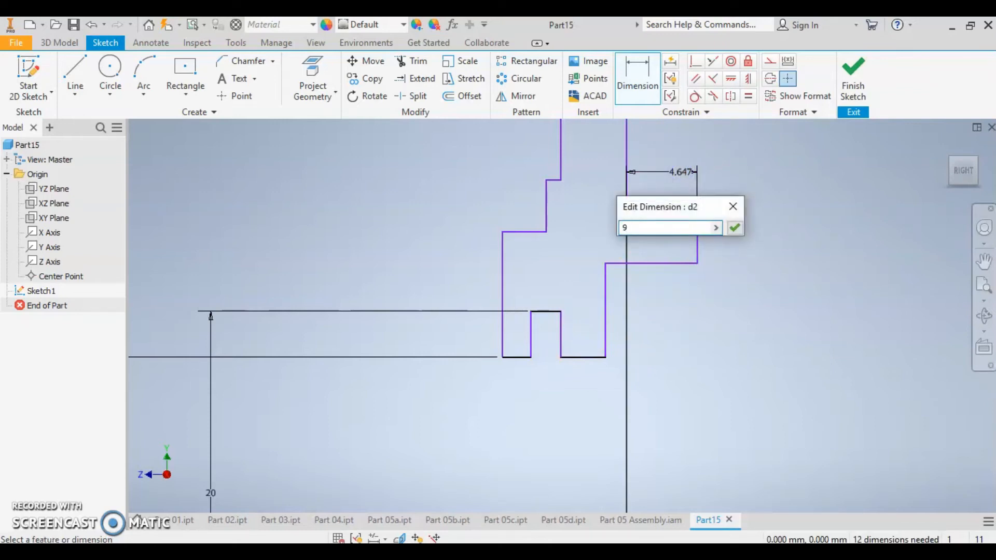
pyautogui.press('Return')
# - Undo the last value change on the projecting tab's width dimension and leave the dimension command
pyautogui.scroll(-2, 656, 205)
pyautogui.scroll(5, 565, 207)
pyautogui.scroll(4, 564, 207)
pyautogui.hotkey('ctrl', 'z')
pyautogui.click(568, 253)
pyautogui.scroll(-5, 567, 252)
pyautogui.scroll(5, 567, 252)
pyautogui.press('Escape')
# - Dimension the width of the narrow foot between the profile's outer edge and the notch and set it to 2 mm
pyautogui.click(539, 157)
pyautogui.click(537, 278)
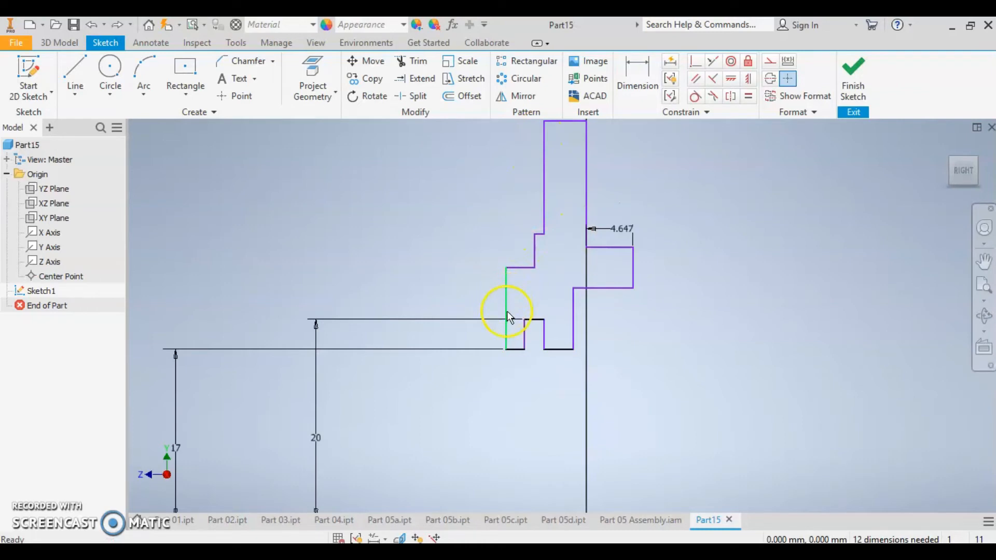
pyautogui.click(507, 335)
pyautogui.click(525, 339)
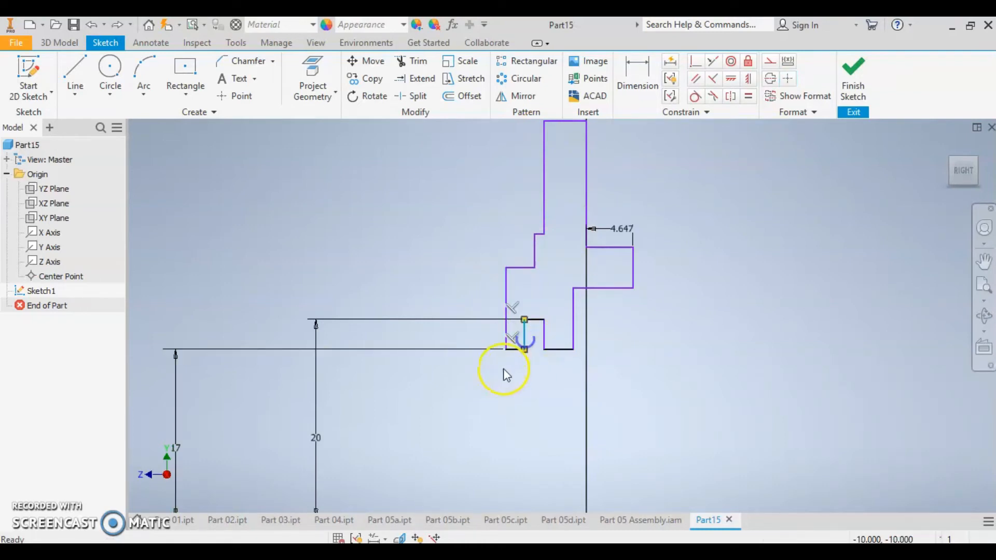
pyautogui.click(639, 73)
pyautogui.click(505, 345)
pyautogui.click(524, 341)
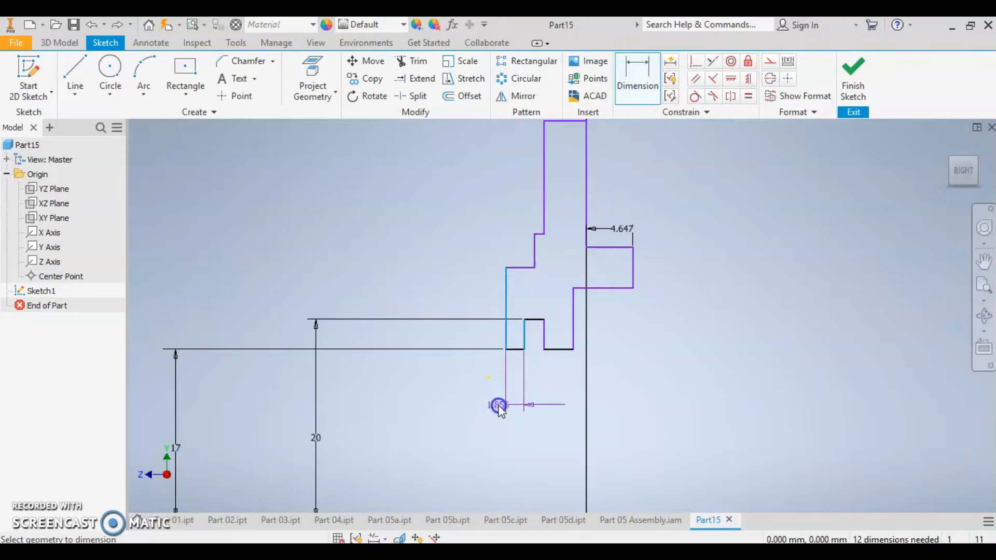
pyautogui.click(499, 405)
pyautogui.write('2')
pyautogui.press('Return')
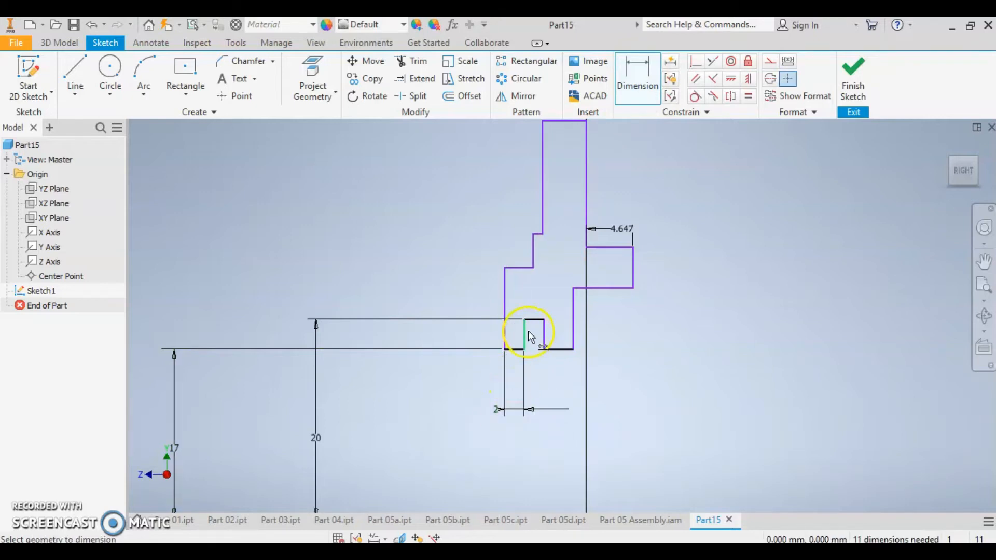
# - Dimension the notch's width between its two vertical sides and set it to 5 mm
pyautogui.click(526, 334)
pyautogui.click(544, 334)
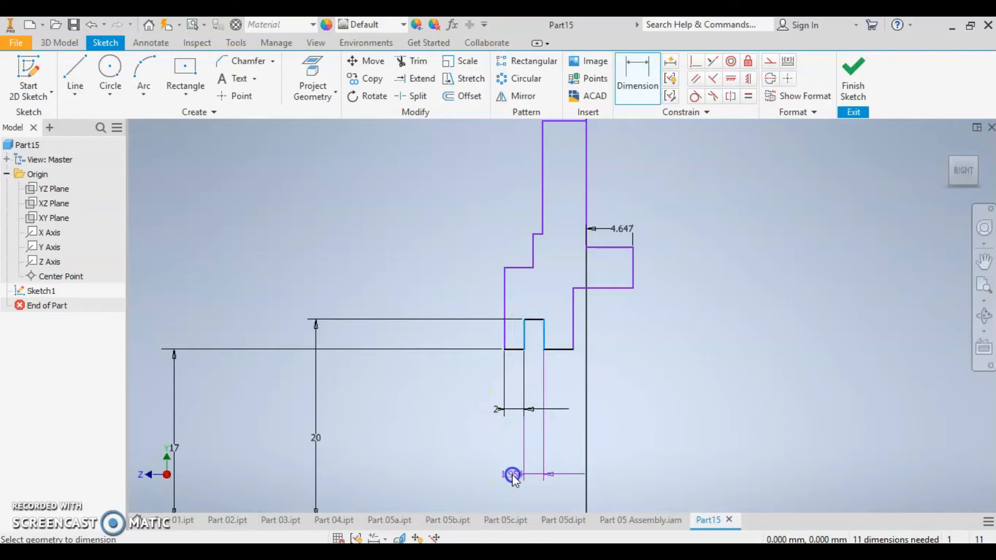
pyautogui.click(514, 477)
pyautogui.write('5')
pyautogui.press('Return')
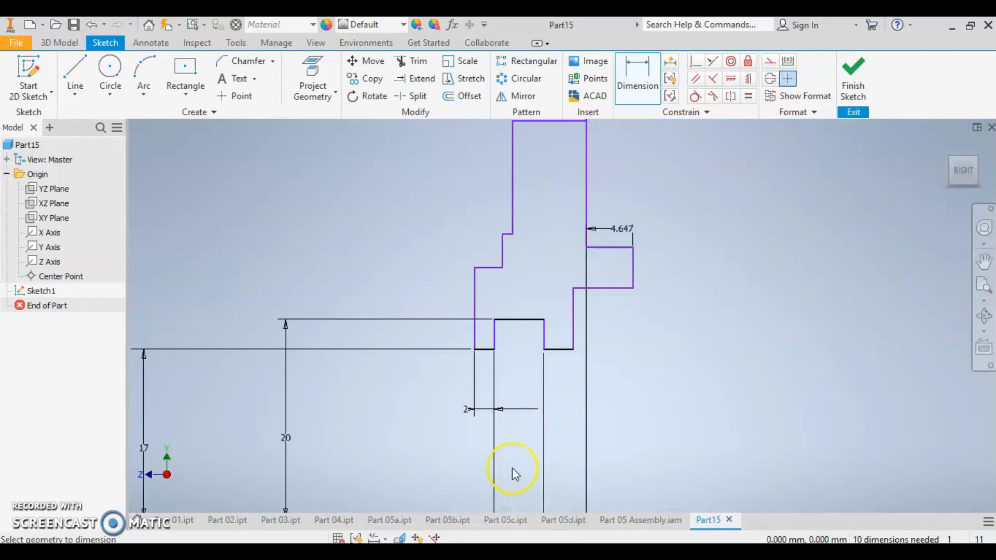
# - Dimension the width of the foot on the tab side of the notch and set it to 5 mm
pyautogui.click(544, 337)
pyautogui.click(573, 332)
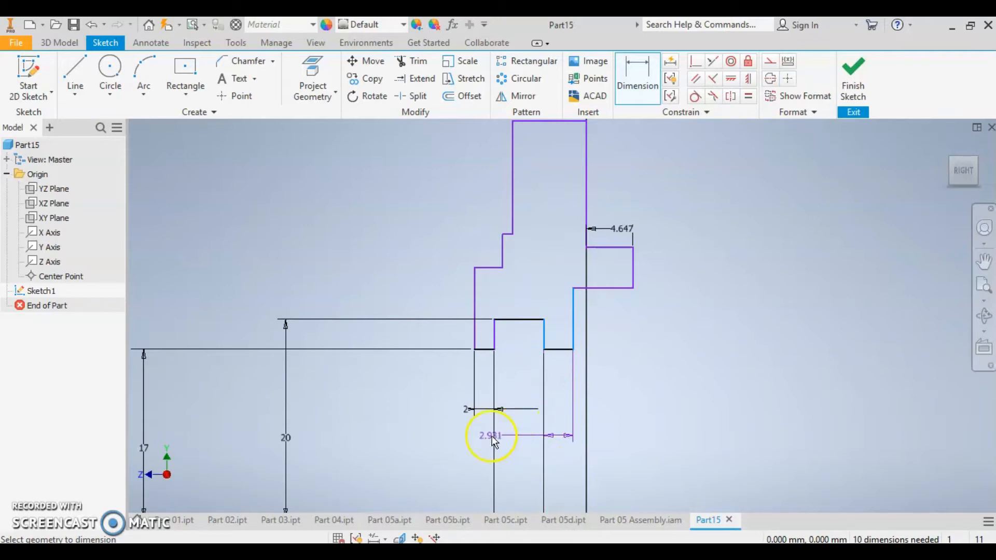
pyautogui.click(526, 436)
pyautogui.write('5')
pyautogui.press('Return')
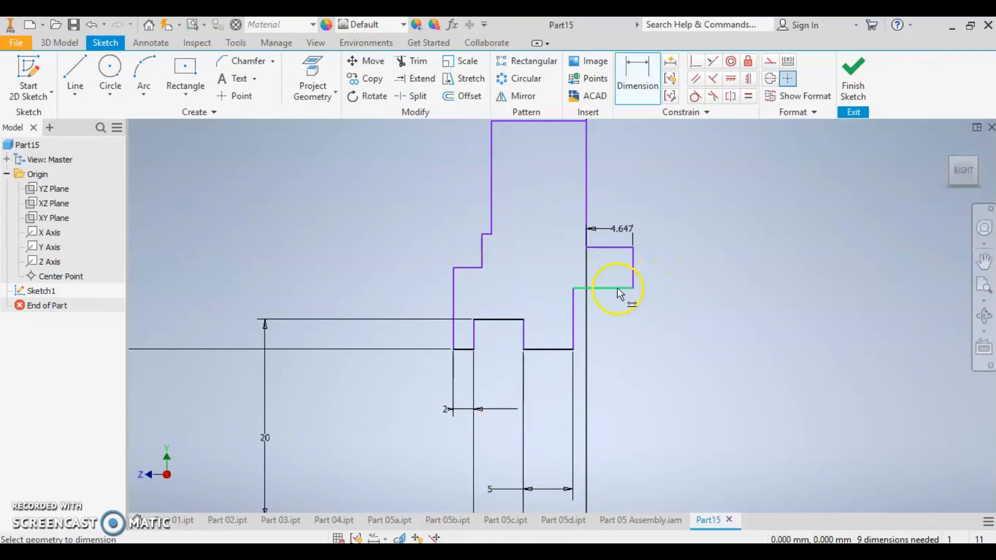
# - Dimension the length of the projecting tab's lower edge and set it to 16 mm
pyautogui.scroll(-3, 628, 328)
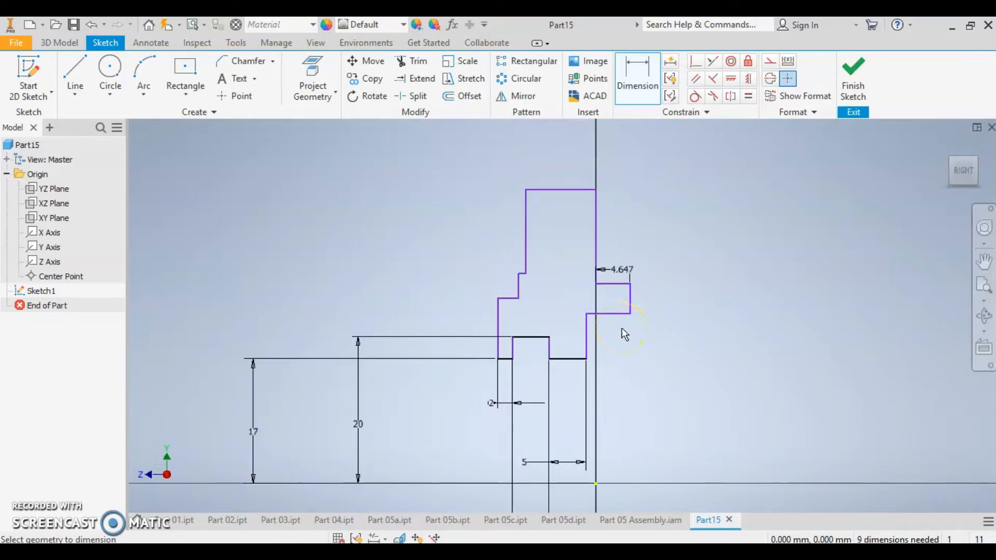
pyautogui.click(607, 315)
pyautogui.click(620, 381)
pyautogui.write('16')
pyautogui.press('Return')
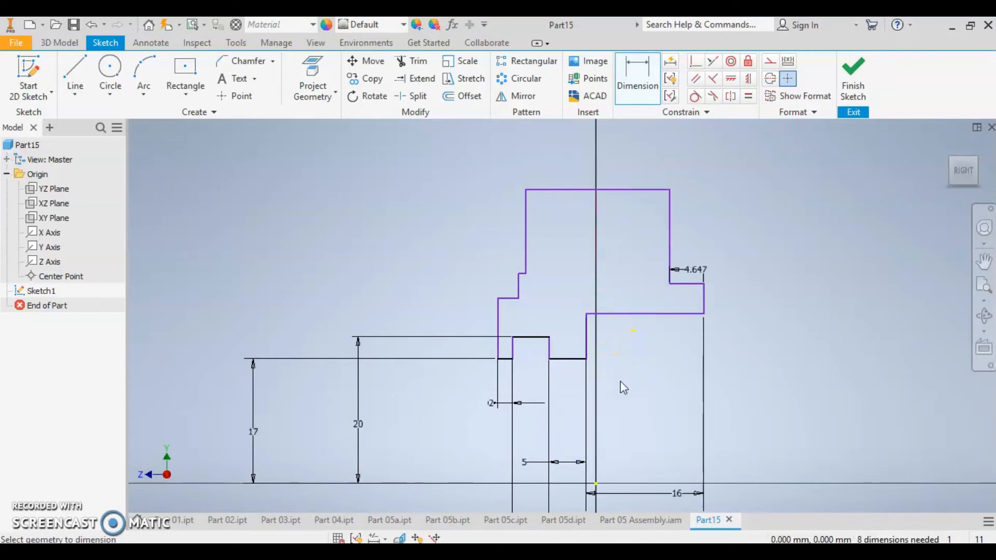
# - Set the existing width dimension on the projecting tab's upper edge to 9 mm
pyautogui.click(681, 226)
pyautogui.click(689, 273)
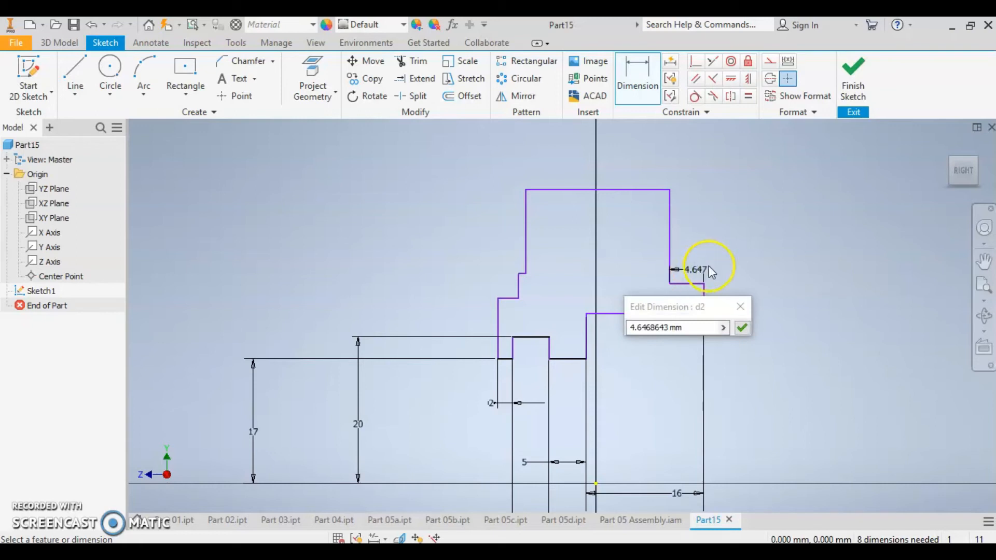
pyautogui.click(683, 328)
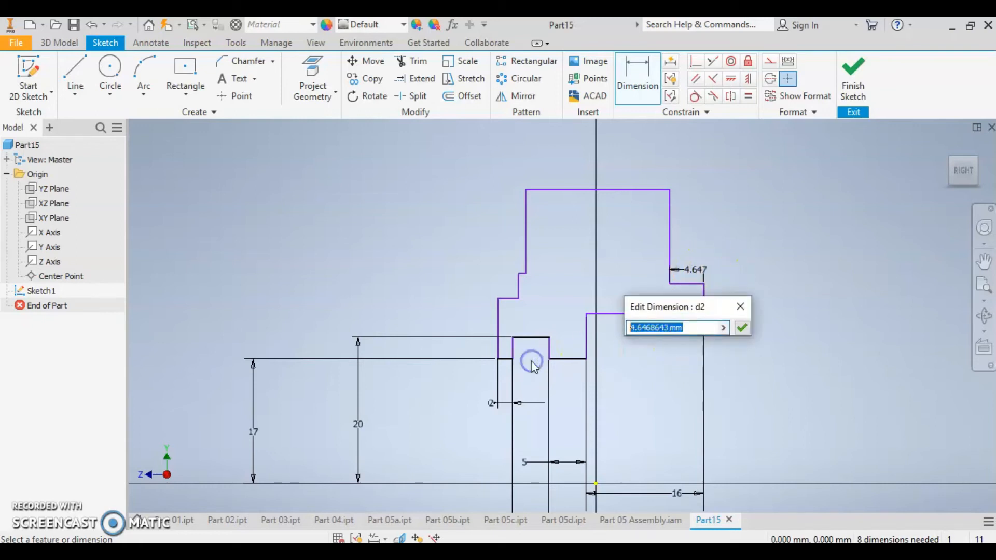
pyautogui.write('9')
pyautogui.press('Return')
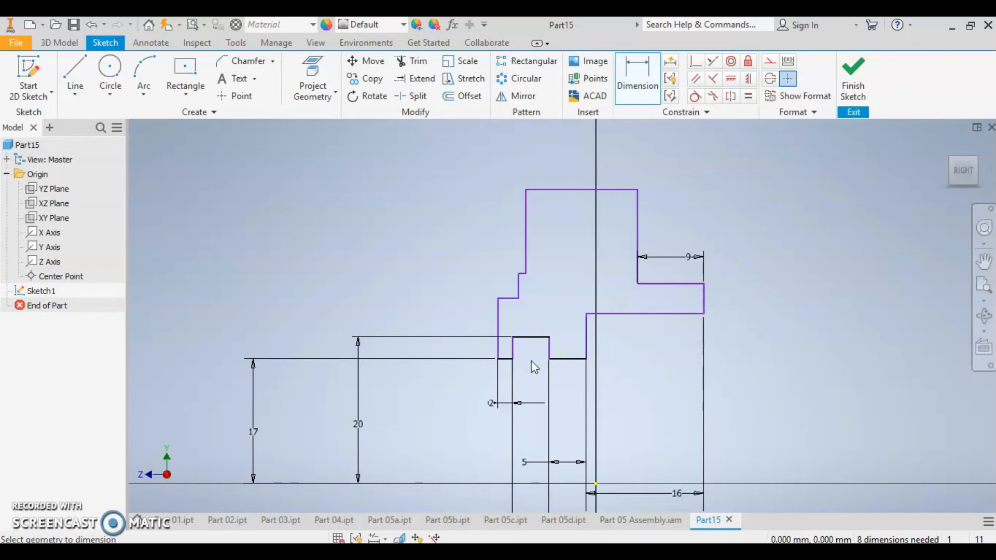
# - Dimension the width of the tall upright section between its two vertical edges and set it to 7 mm
pyautogui.click(526, 255)
pyautogui.click(638, 221)
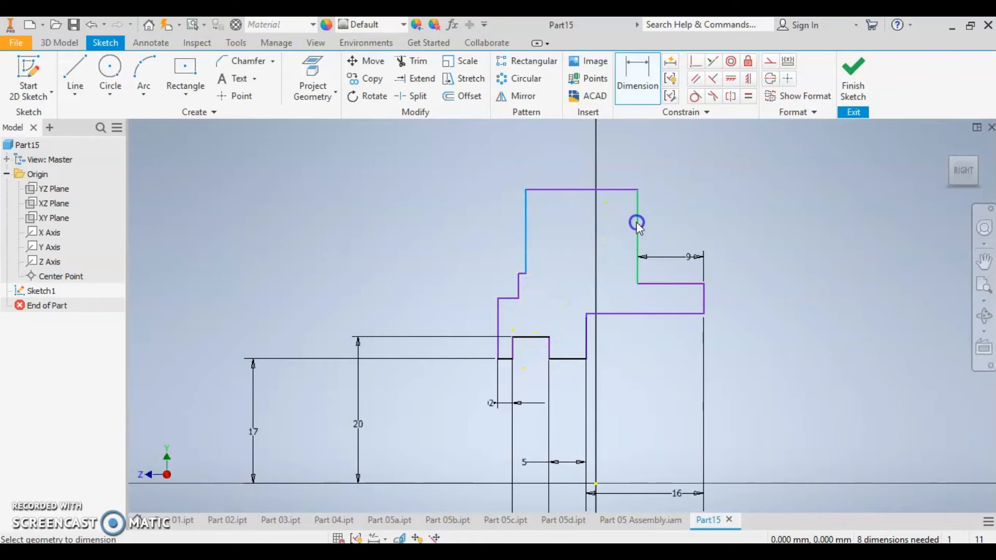
pyautogui.click(628, 172)
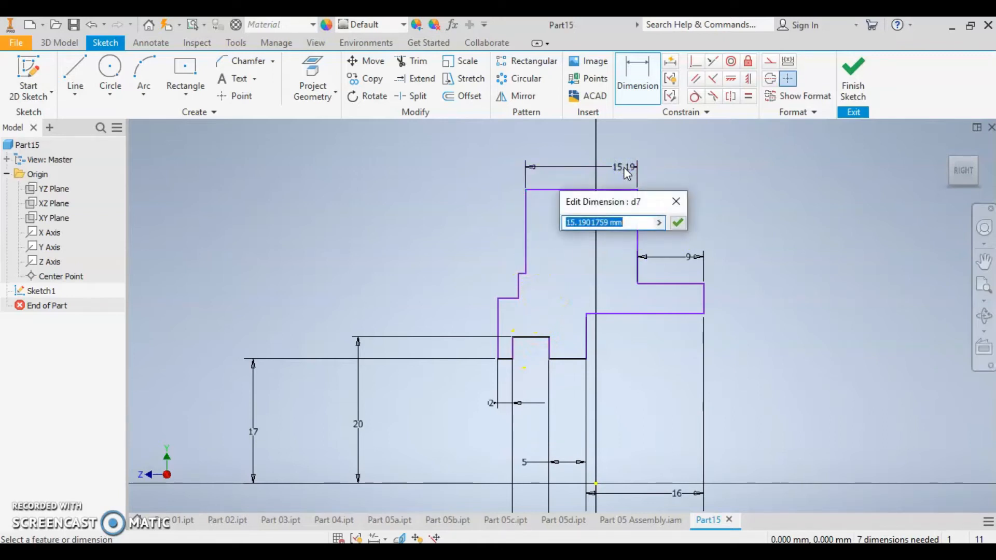
pyautogui.write('7')
pyautogui.press('Return')
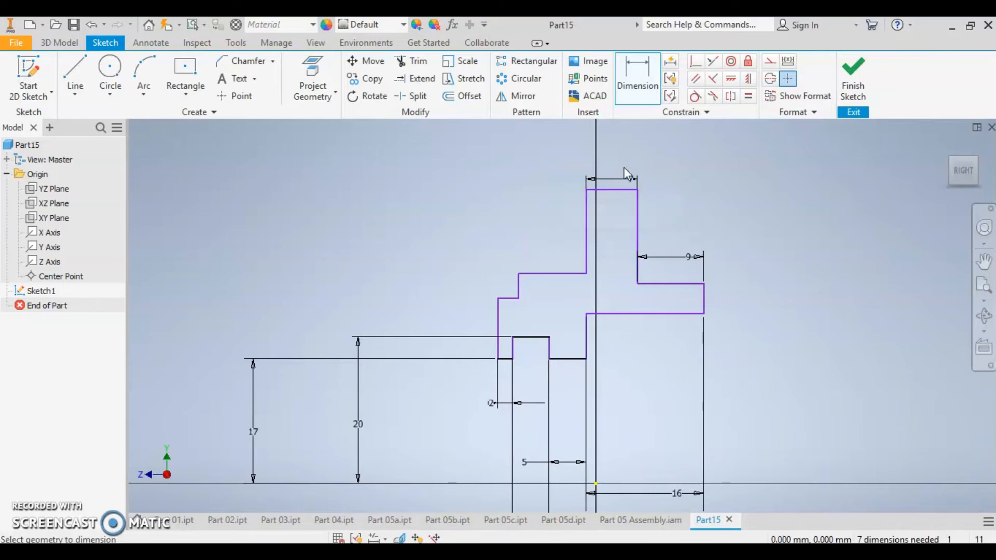
# - Dimension the horizontal edge of the upper step beside the upright, set it to 5 mm, and leave the dimension command
pyautogui.click(544, 274)
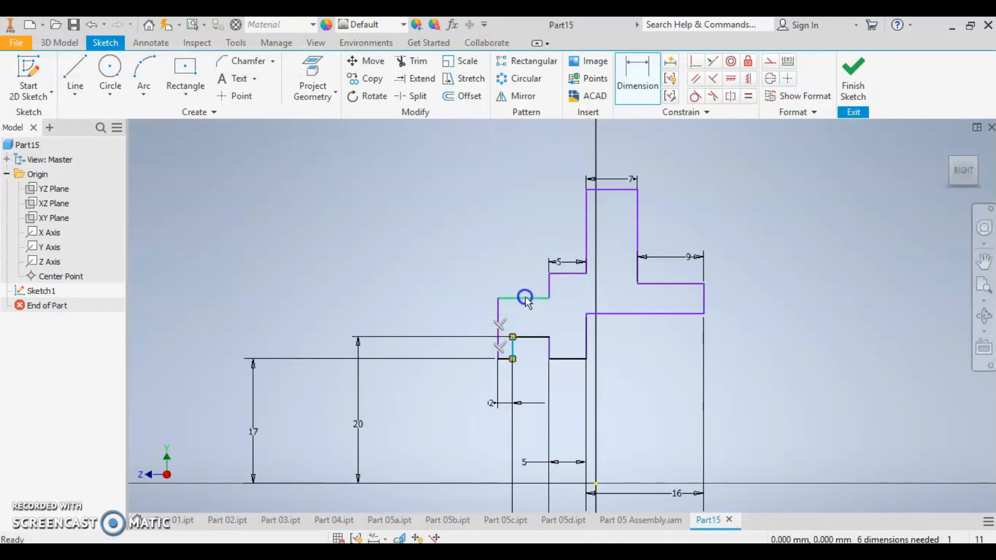
pyautogui.press('Escape')
pyautogui.click(524, 298)
pyautogui.press('Escape')
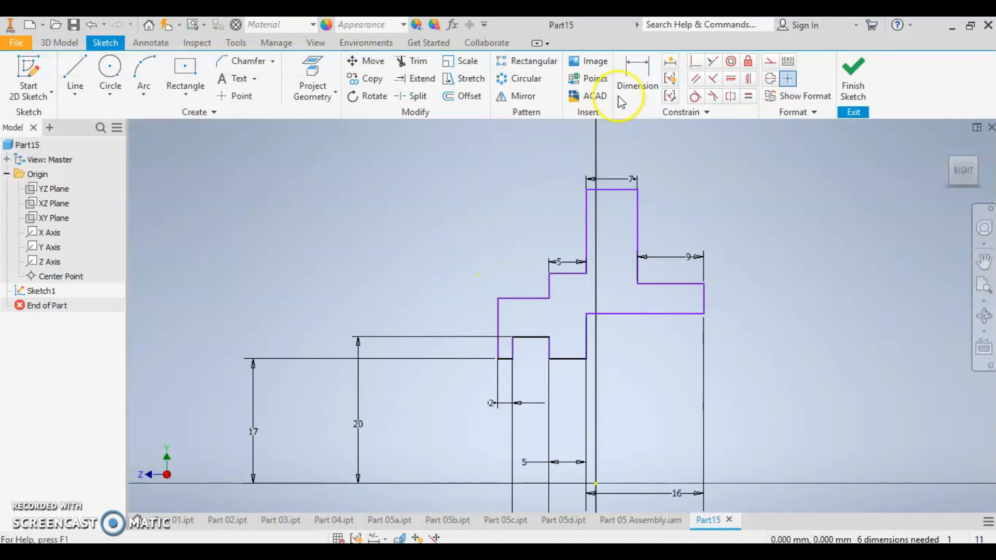
# - Add a driven dimension to the lower step's horizontal edge and leave the dimension command
pyautogui.click(643, 70)
pyautogui.click(516, 298)
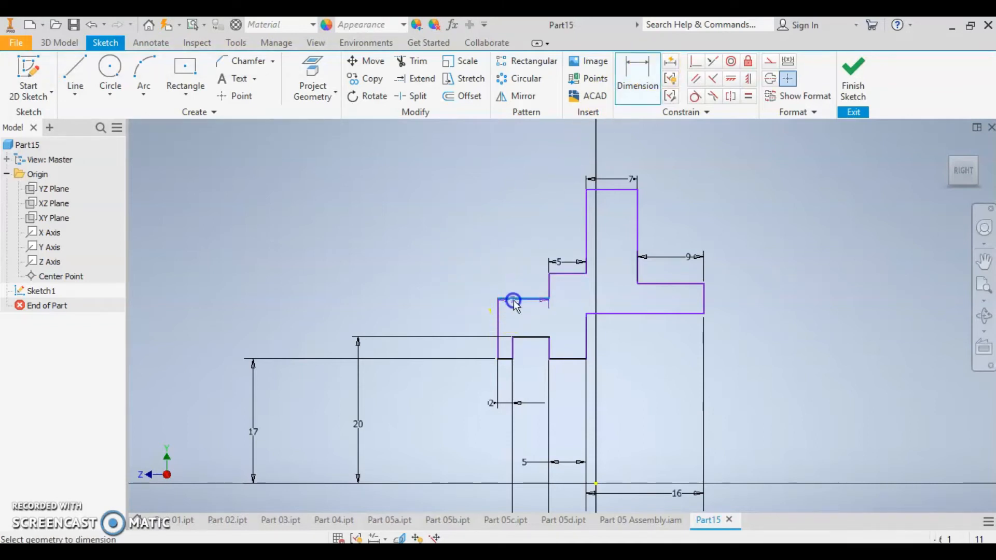
pyautogui.click(500, 248)
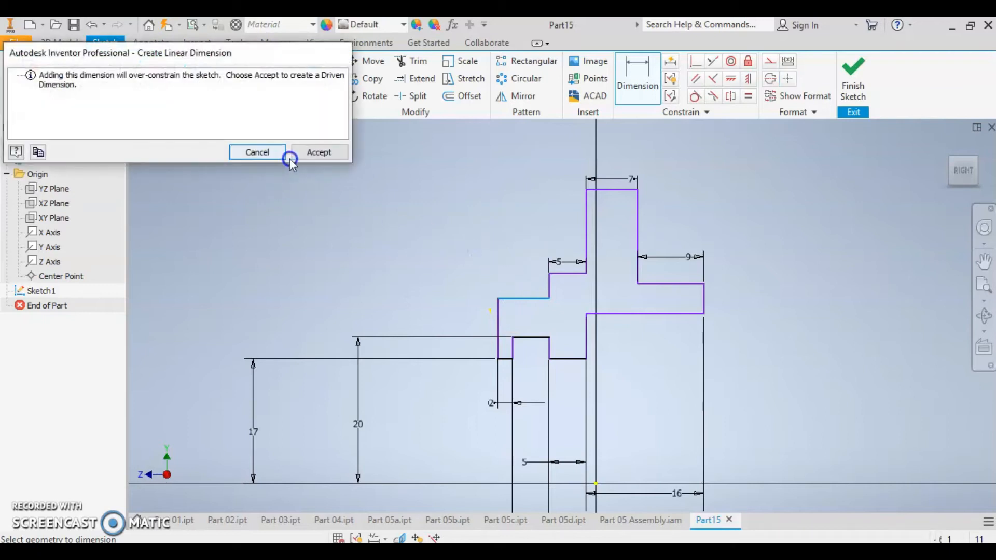
pyautogui.click(316, 152)
pyautogui.press('Escape')
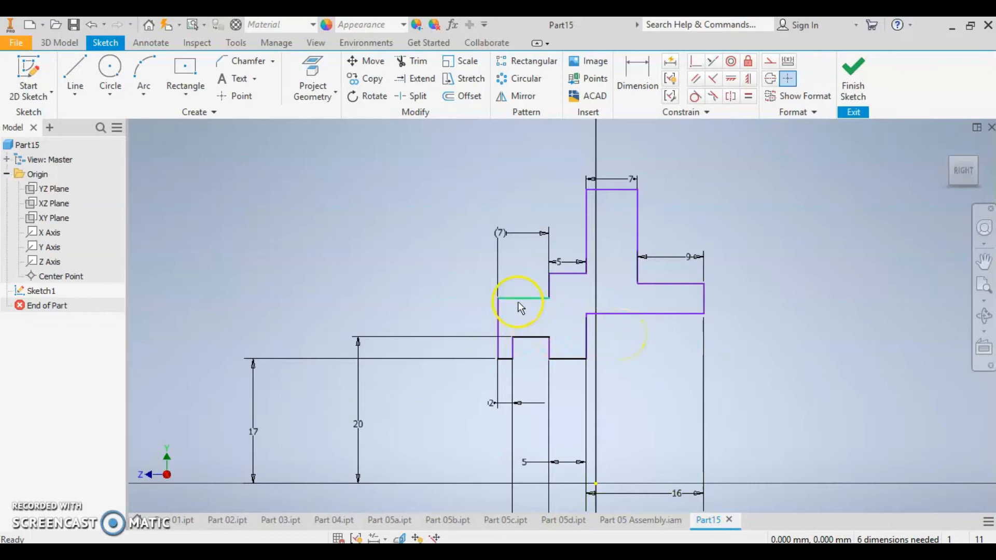
# - Dimension the height of the lower step's horizontal edge above the origin and set it to 28 mm
pyautogui.click(518, 301)
pyautogui.click(596, 483)
pyautogui.click(637, 72)
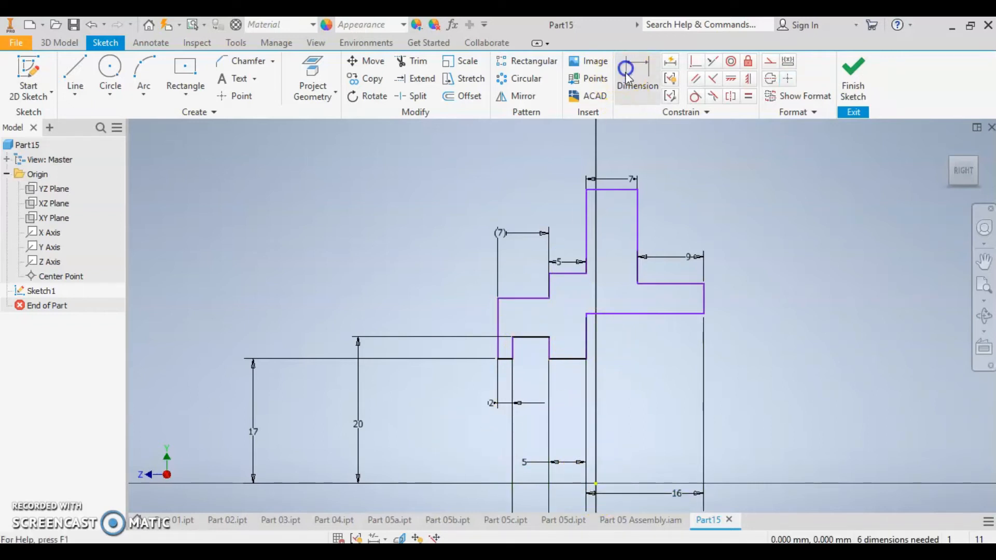
pyautogui.click(534, 300)
pyautogui.click(593, 483)
pyautogui.click(435, 441)
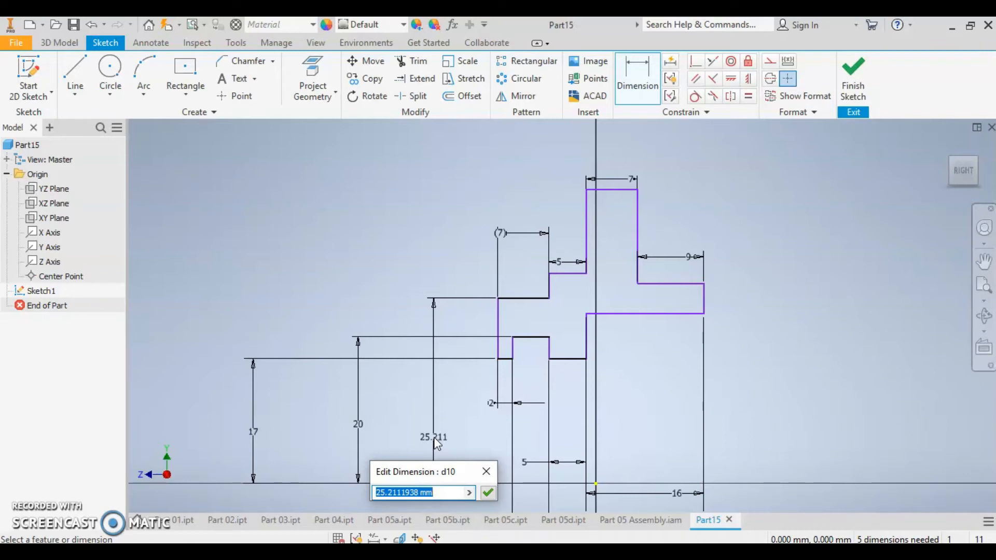
pyautogui.write('28')
pyautogui.press('Return')
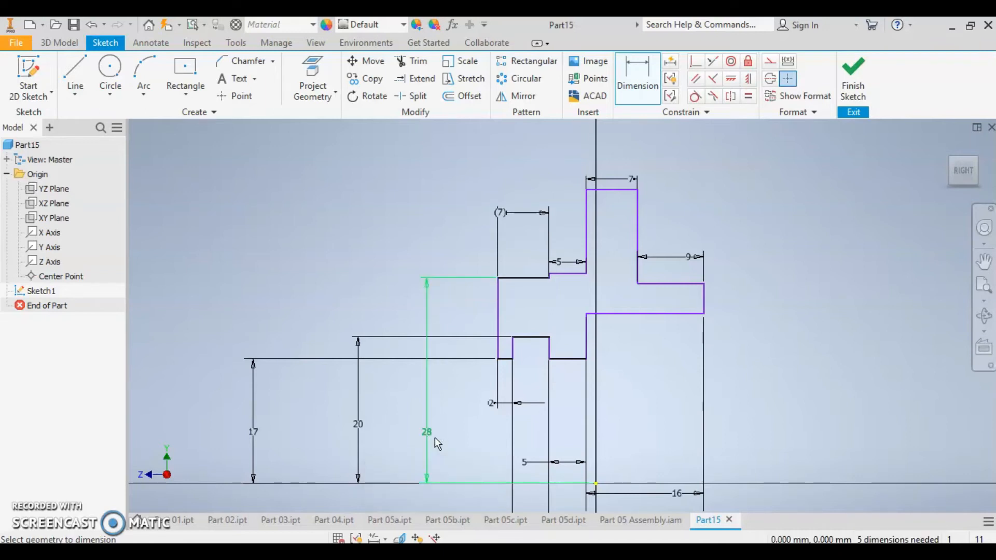
# - Dimension the height of the upper step's horizontal edge above the origin and set it to 35 mm
pyautogui.click(561, 273)
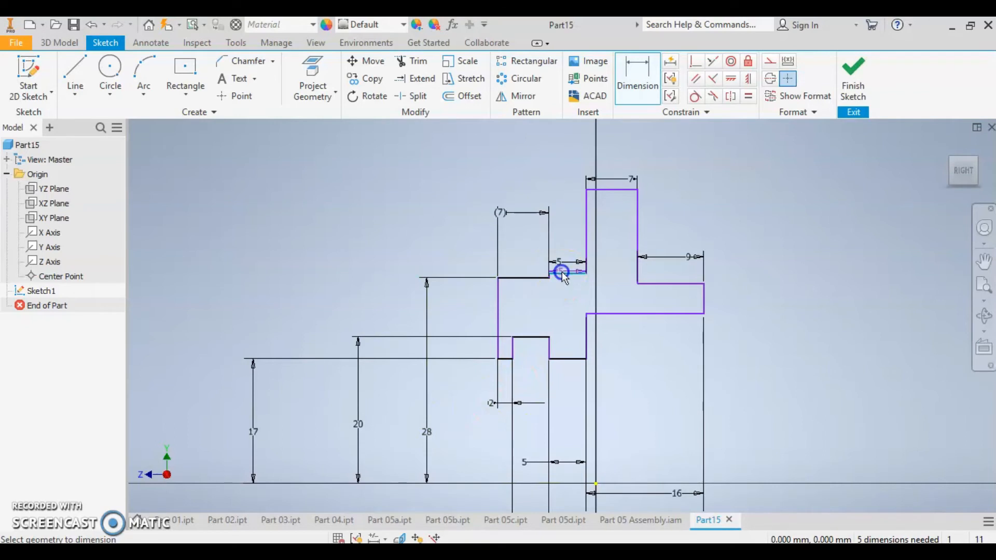
pyautogui.click(595, 484)
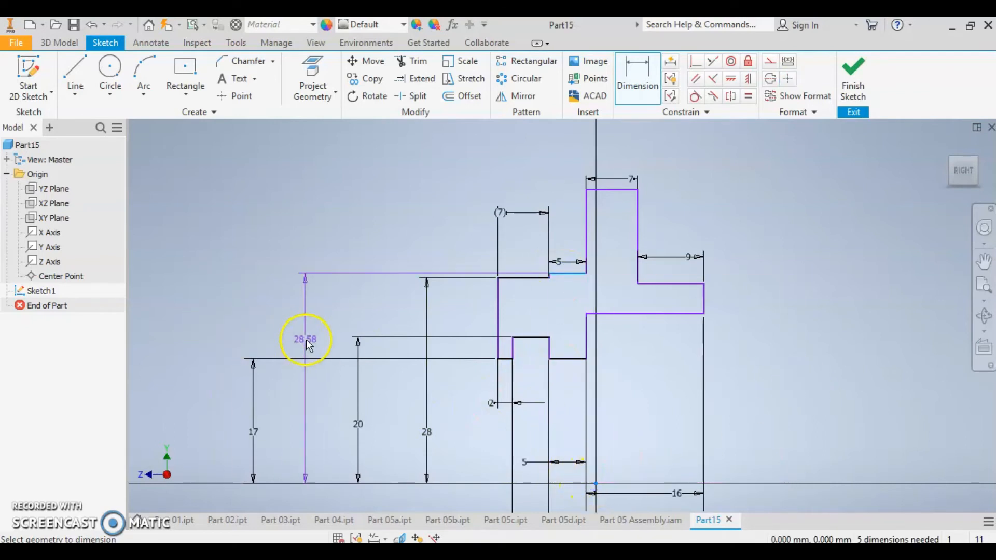
pyautogui.click(329, 346)
pyautogui.write('35')
pyautogui.press('Return')
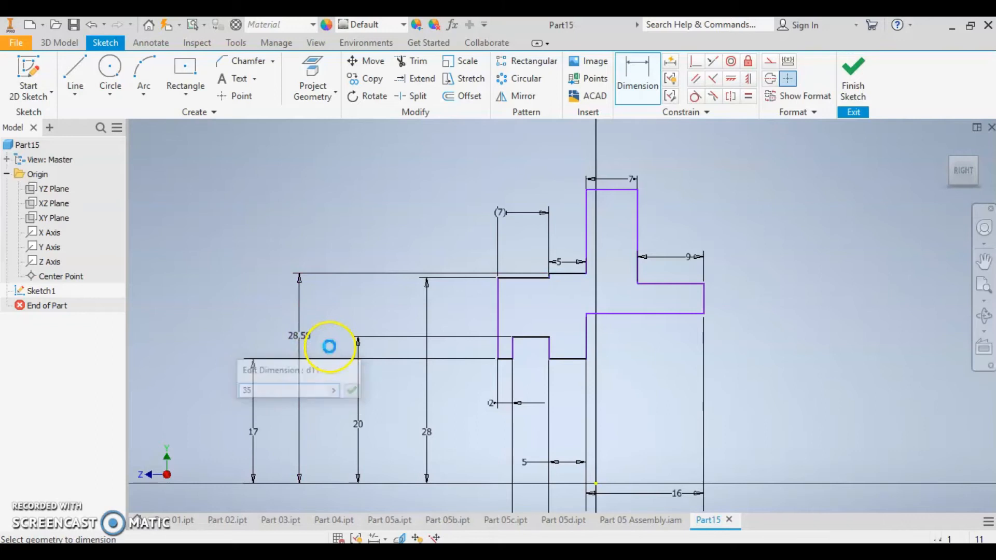
# - Dimension the height of the upright's top edge above the origin and set it to 115 mm
pyautogui.click(627, 191)
pyautogui.click(596, 484)
pyautogui.click(193, 321)
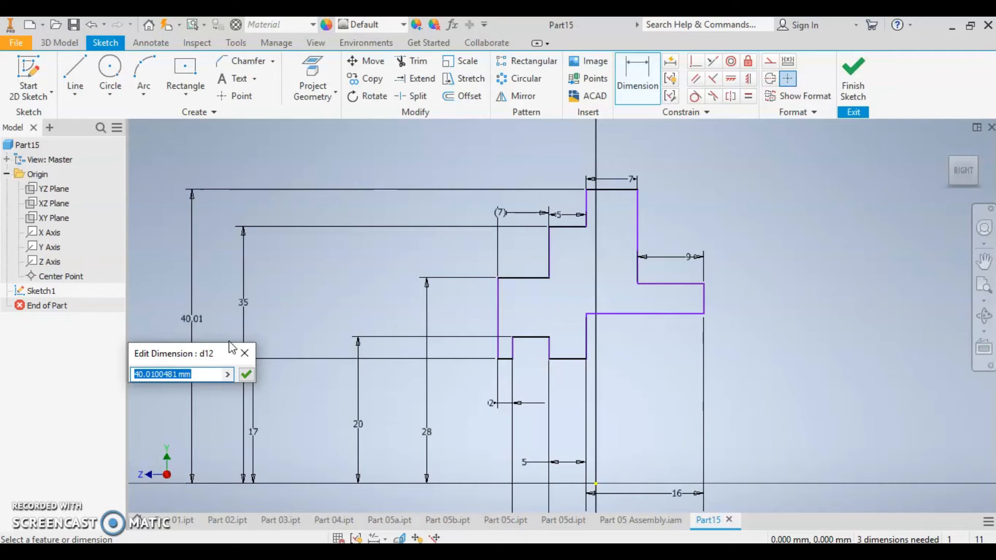
pyautogui.write('115')
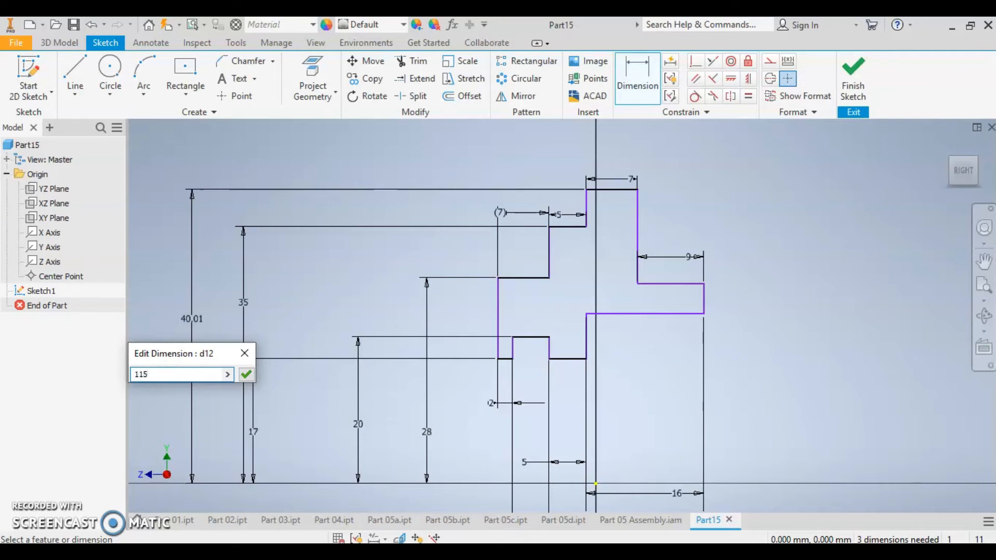
pyautogui.press('Return')
# - Change the height dimension of the upright's top edge to 115/2 mm
pyautogui.scroll(-4, 232, 503)
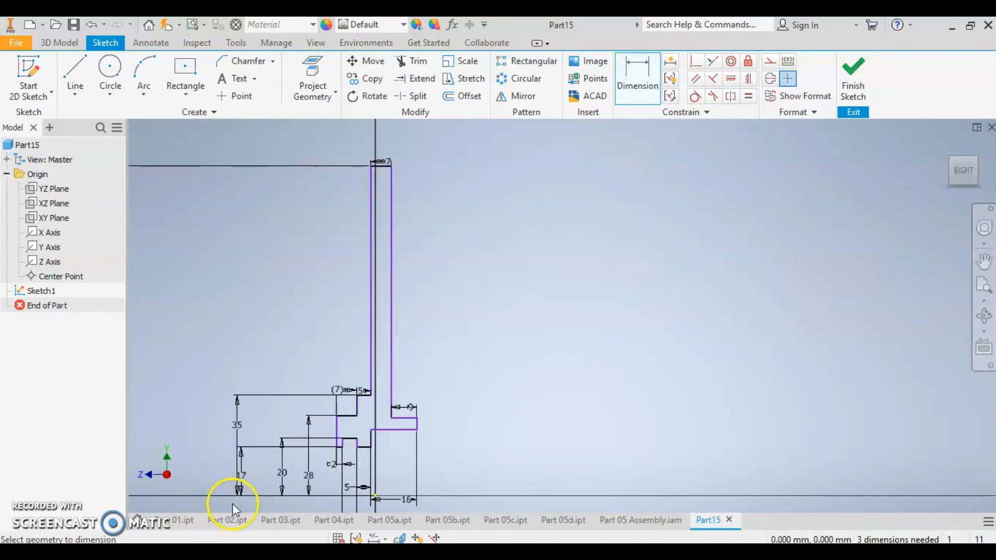
pyautogui.scroll(-4, 229, 503)
pyautogui.scroll(5, 223, 502)
pyautogui.scroll(-5, 188, 497)
pyautogui.moveTo(188, 493); pyautogui.dragTo(311, 427, button='middle')
pyautogui.scroll(3, 285, 393)
pyautogui.doubleClick(296, 373)
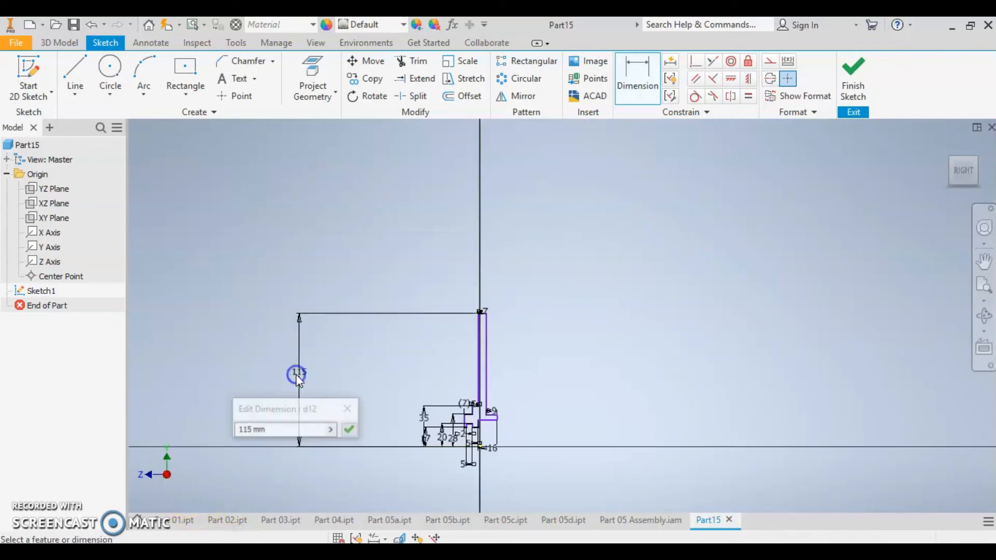
pyautogui.moveTo(278, 430); pyautogui.dragTo(262, 435)
pyautogui.write('/2')
pyautogui.press('Return')
# - Draw a horizontal line about 53 mm long from the origin towards the projecting tab's side, beneath the profile
pyautogui.scroll(4, 367, 445)
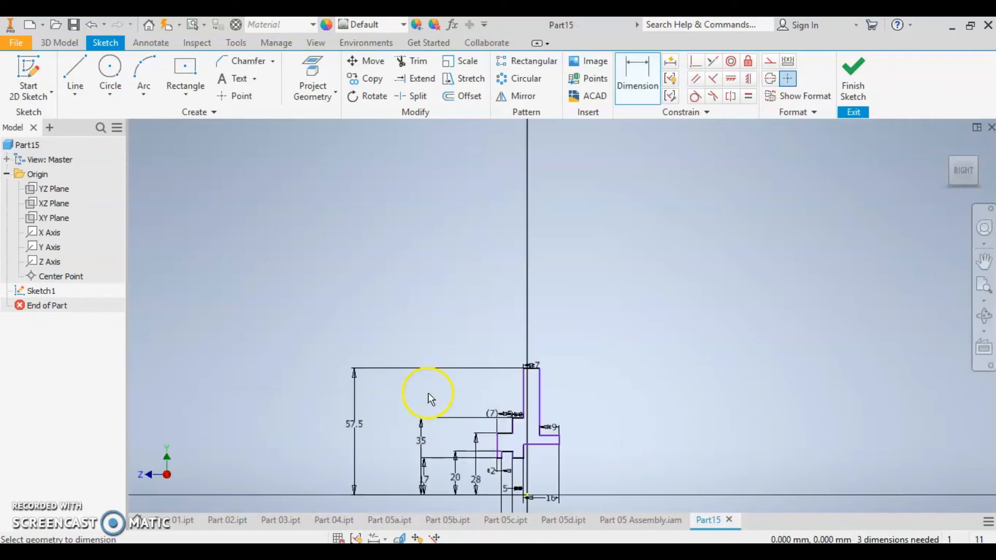
pyautogui.moveTo(574, 429); pyautogui.dragTo(521, 316, button='middle')
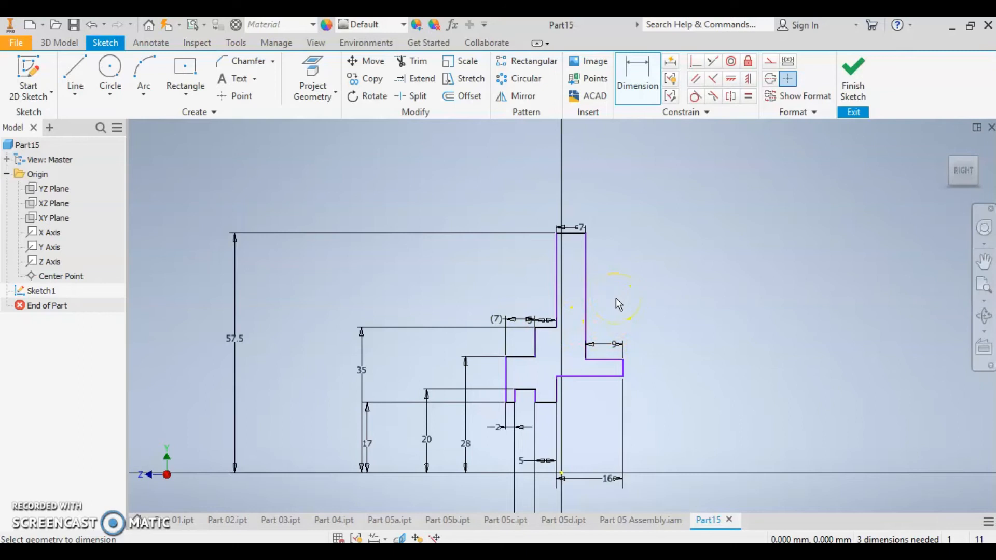
pyautogui.click(76, 71)
pyautogui.click(562, 473)
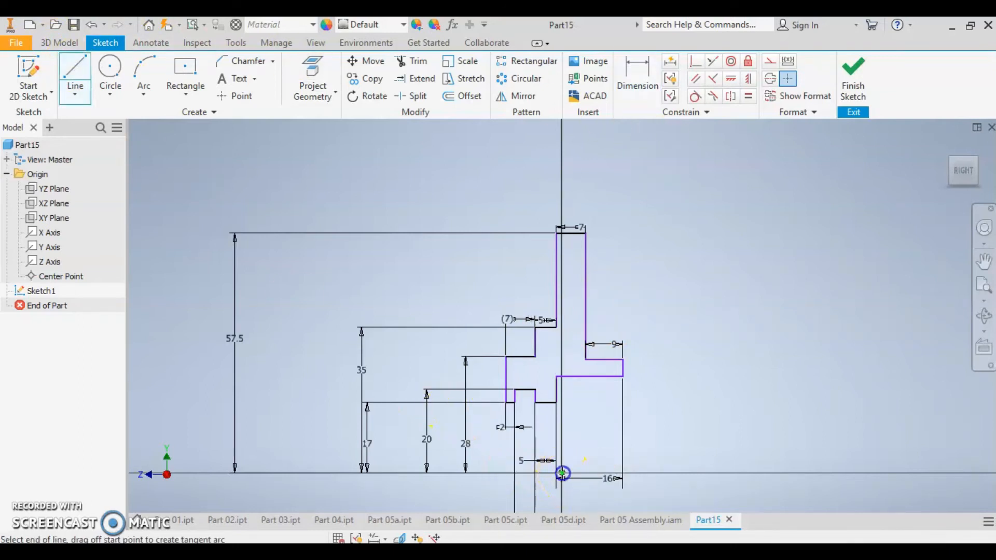
pyautogui.click(783, 475)
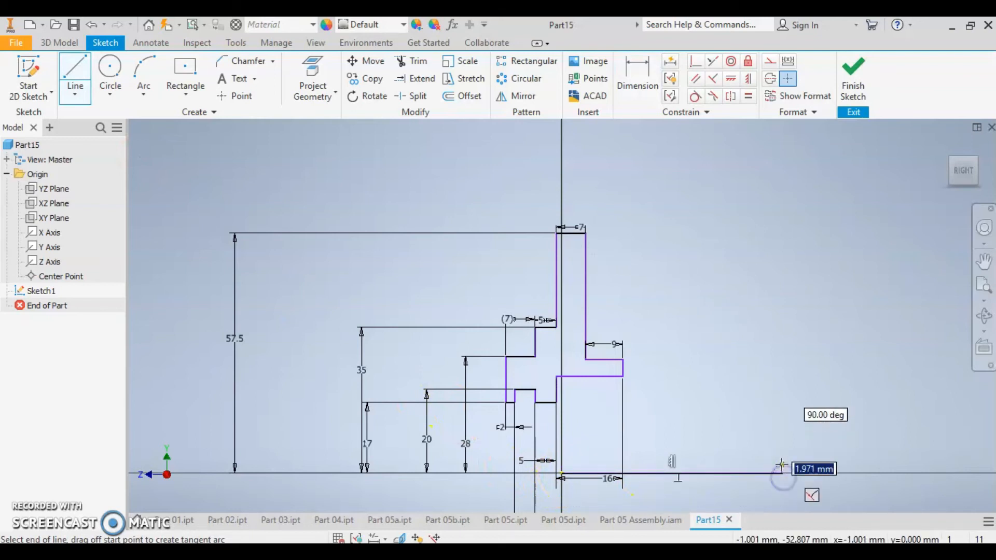
# - Convert the horizontal line running from the origin beneath the profile to construction geometry
pyautogui.press('Escape')
pyautogui.rightClick(728, 475)
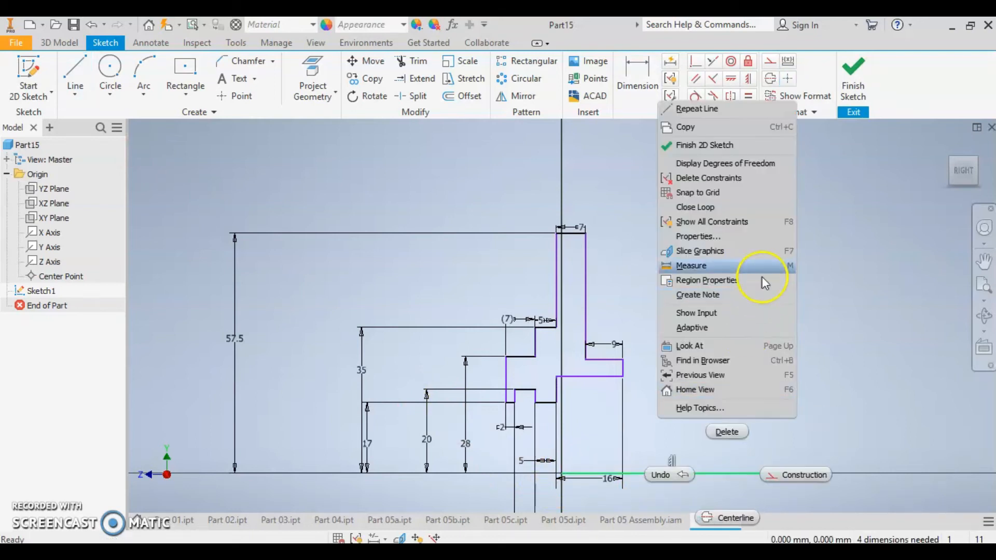
pyautogui.click(780, 475)
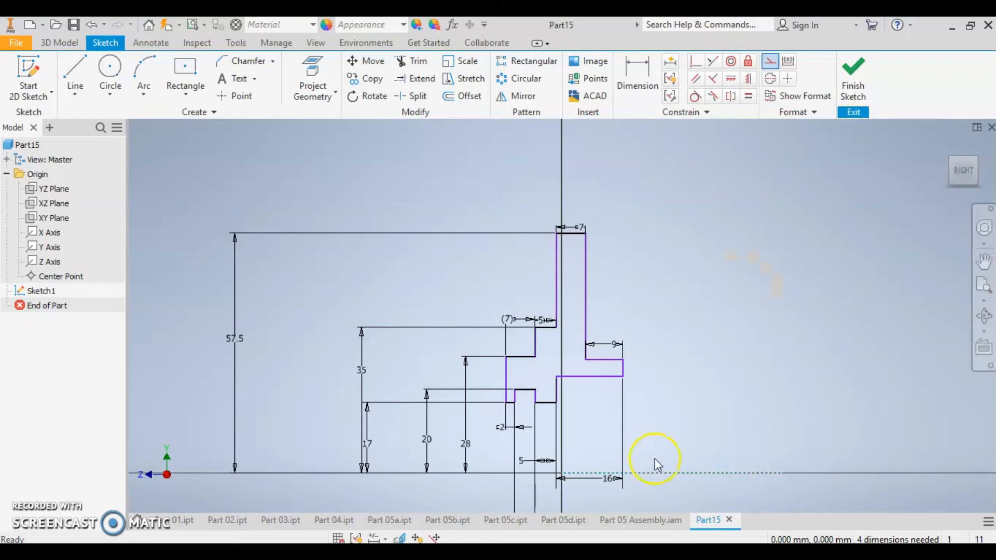
pyautogui.click(585, 444)
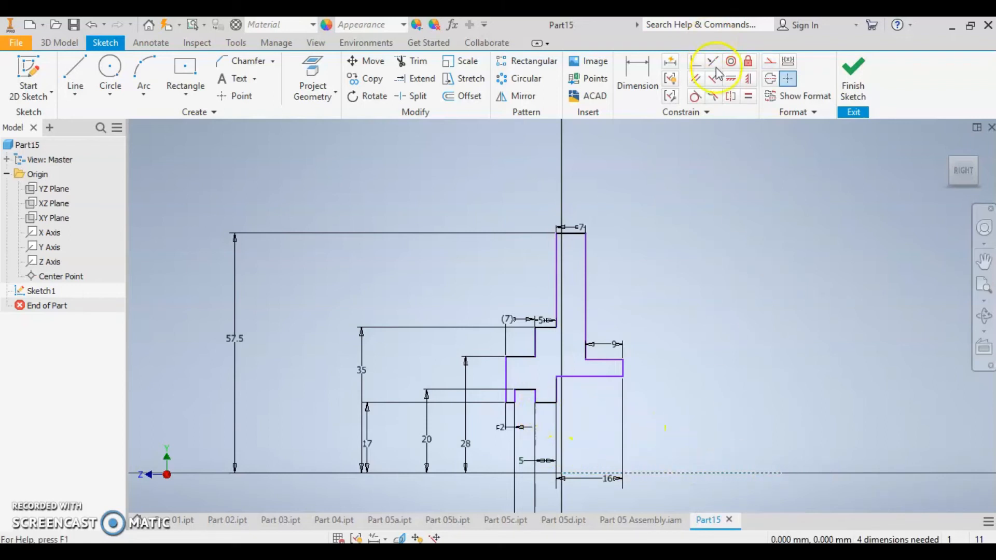
# - Apply a parallel constraint between the short horizontal edge beside the notch and the horizontal construction line
pyautogui.click(695, 78)
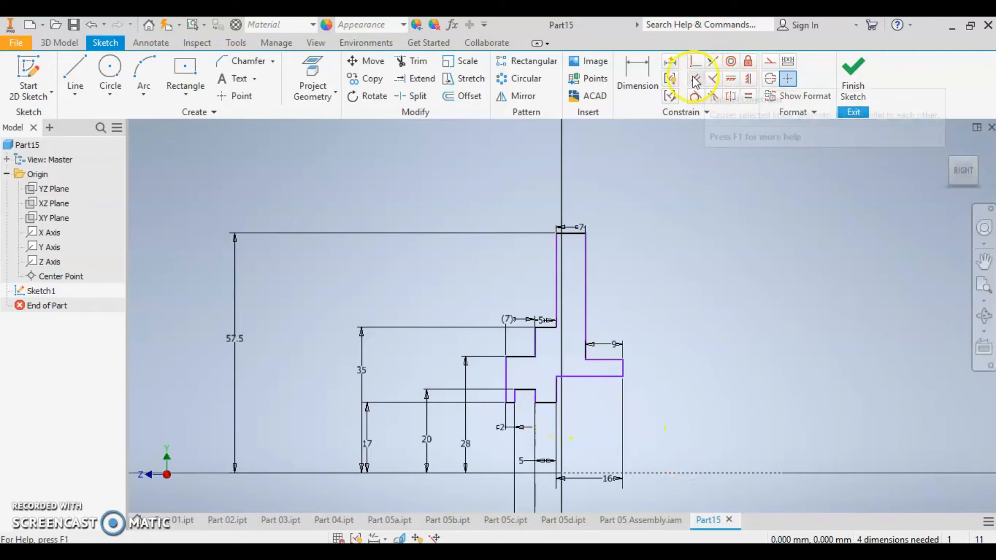
pyautogui.click(511, 404)
pyautogui.click(661, 474)
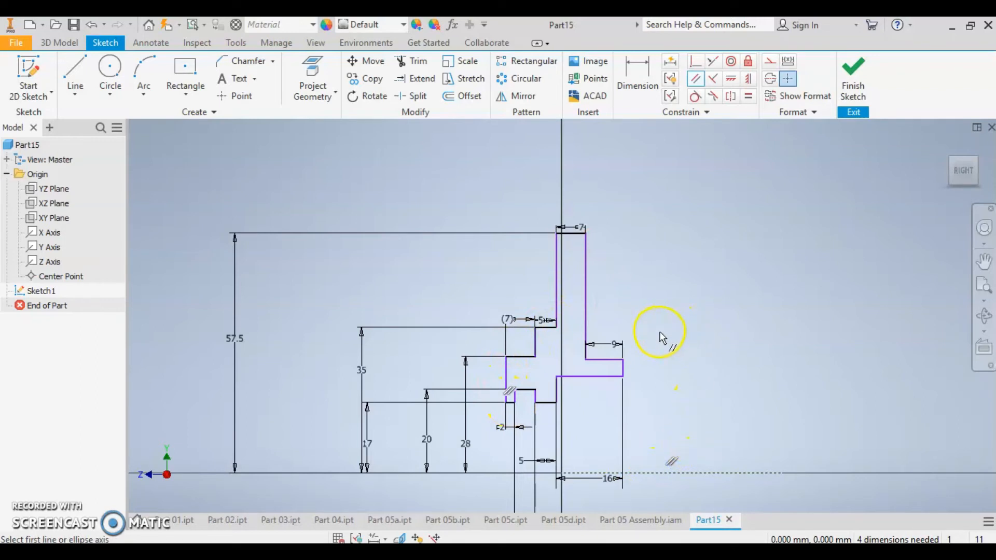
pyautogui.press('Escape')
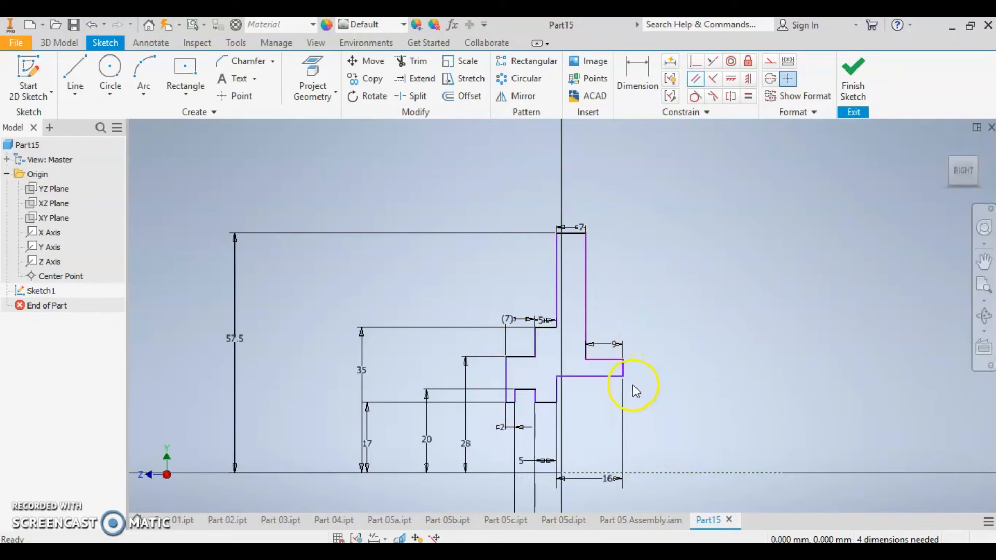
# - Dimension the height of the projecting tab's lower edge above the horizontal construction line and set it to 30 mm
pyautogui.click(631, 70)
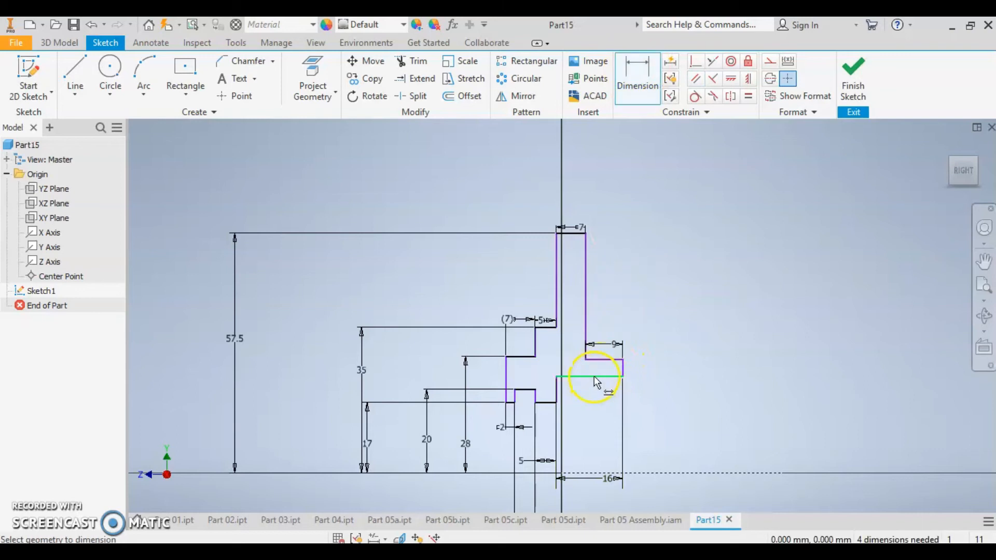
pyautogui.click(596, 383)
pyautogui.click(596, 473)
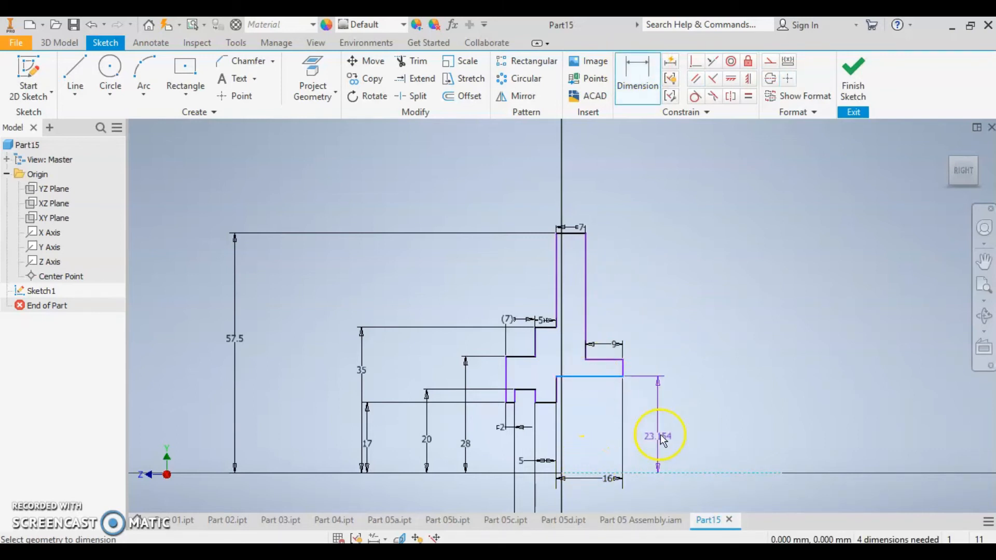
pyautogui.click(669, 437)
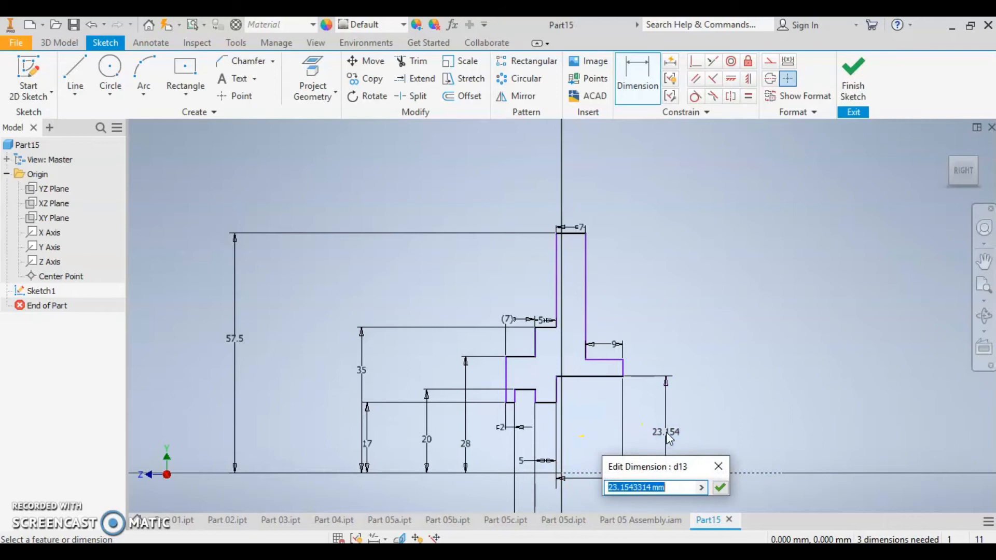
pyautogui.write('30')
pyautogui.press('Return')
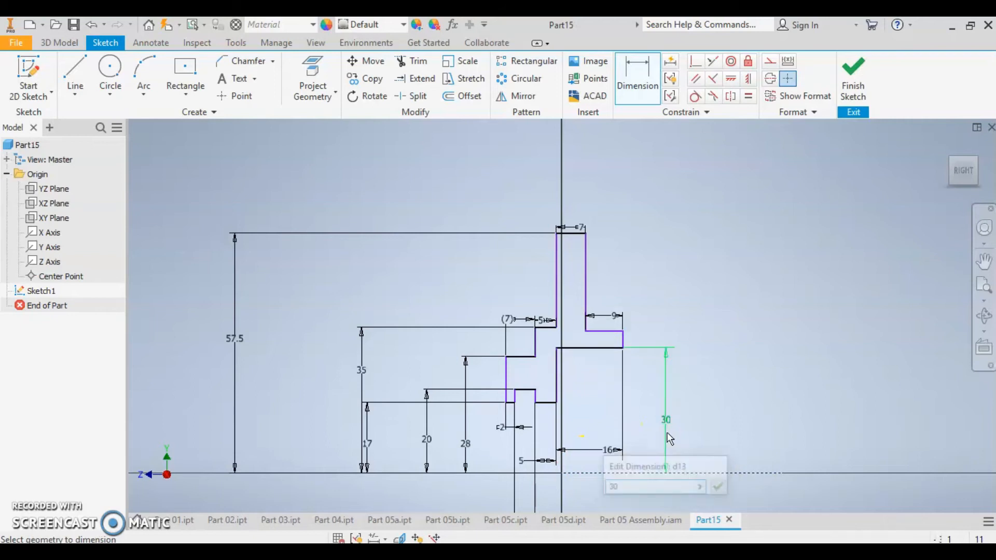
# - Dimension the height of the projecting tab's upper edge above the horizontal construction line and set it to 35 mm
pyautogui.click(609, 331)
pyautogui.click(615, 473)
pyautogui.click(732, 442)
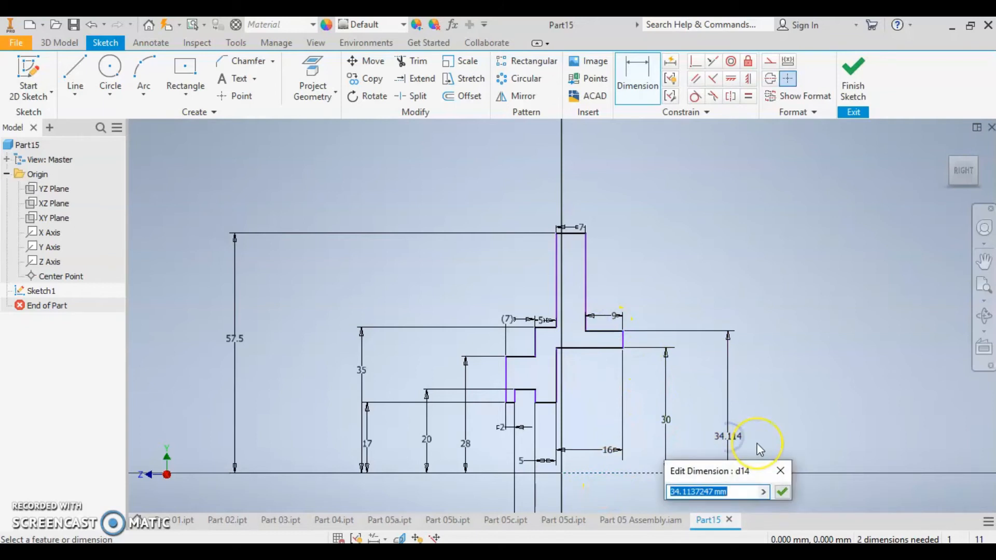
pyautogui.write('35')
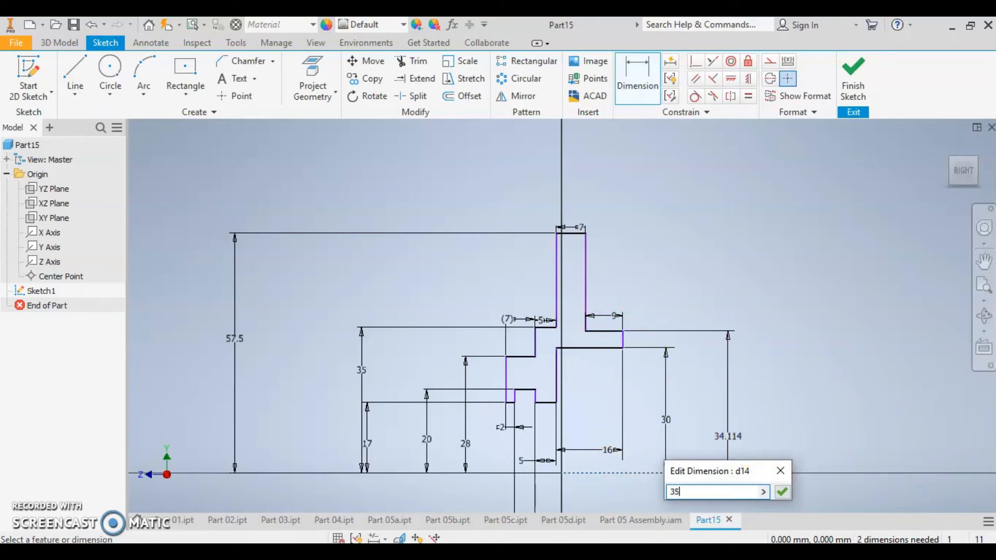
pyautogui.press('Return')
pyautogui.click(733, 428)
pyautogui.press('Escape')
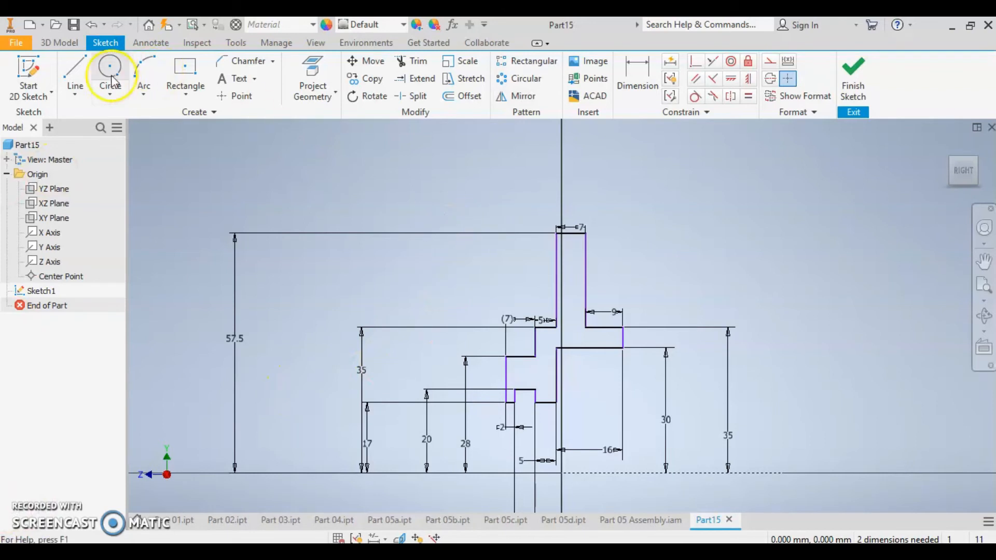
# - Draw a vertical line about 73 mm long upwards from the origin and convert it to construction geometry
pyautogui.click(78, 80)
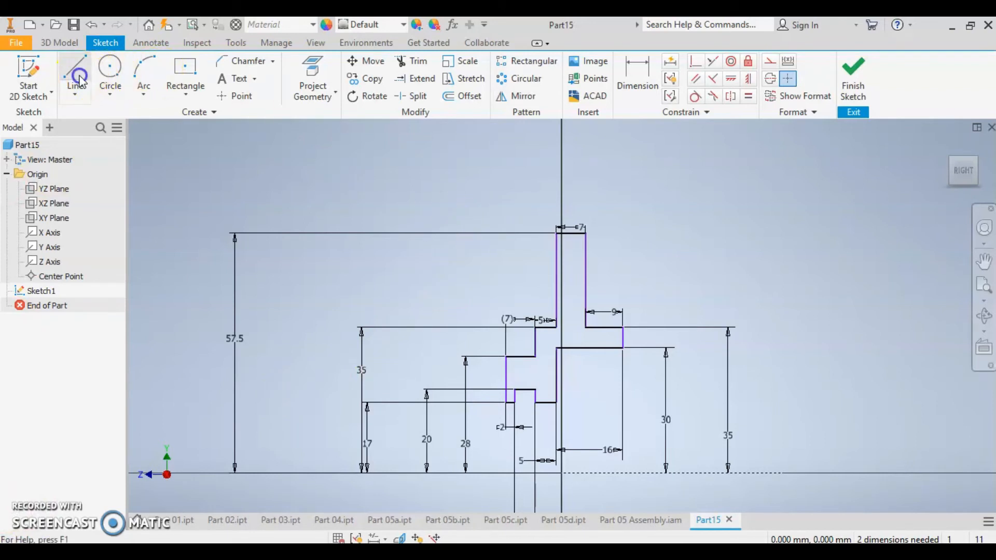
pyautogui.click(561, 473)
pyautogui.click(562, 168)
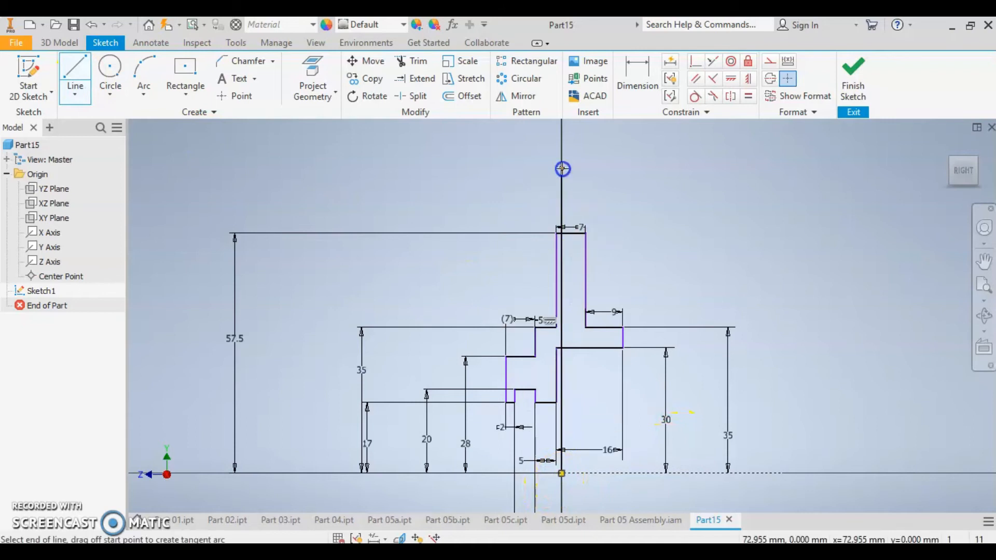
pyautogui.press('Escape')
pyautogui.rightClick(563, 207)
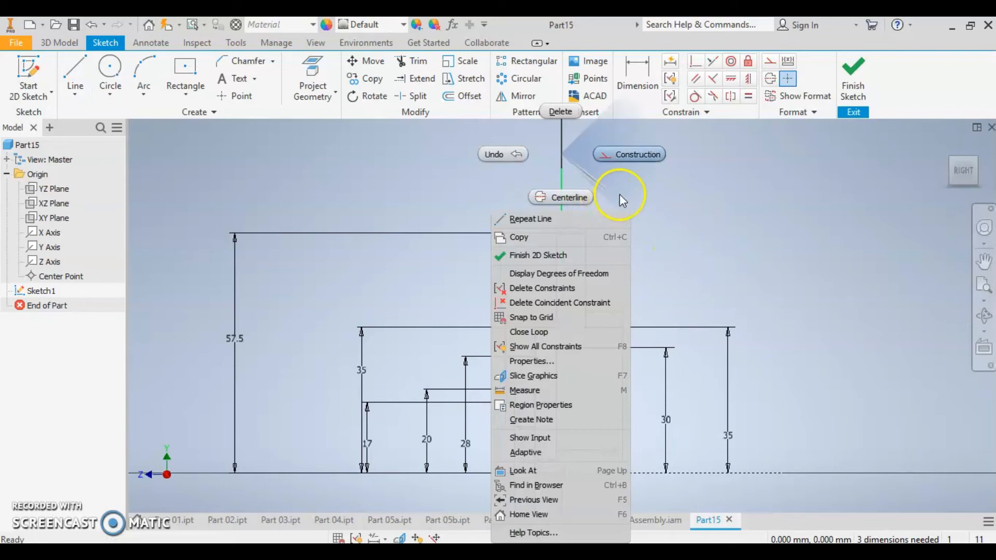
pyautogui.click(640, 155)
# - Dimension the distance between the projecting tab's end edge and the vertical construction line and set it to 0 mm
pyautogui.click(636, 73)
pyautogui.click(622, 340)
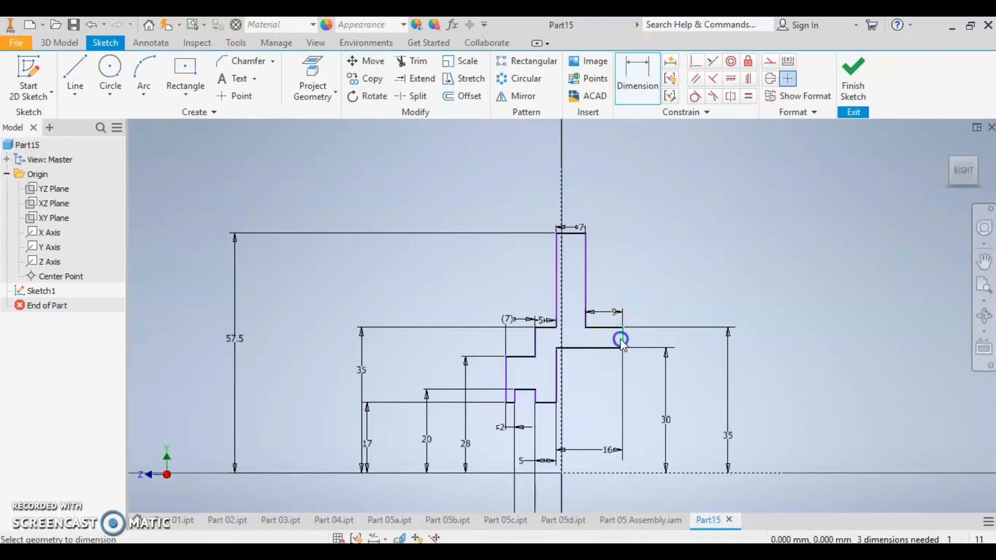
pyautogui.click(562, 334)
pyautogui.click(603, 196)
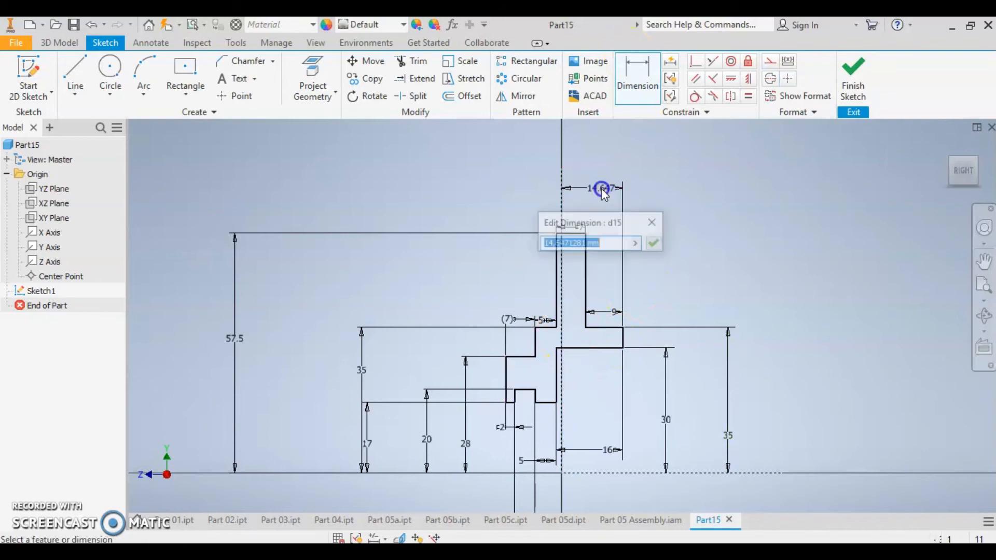
pyautogui.write('0')
pyautogui.press('Return')
pyautogui.click(593, 284)
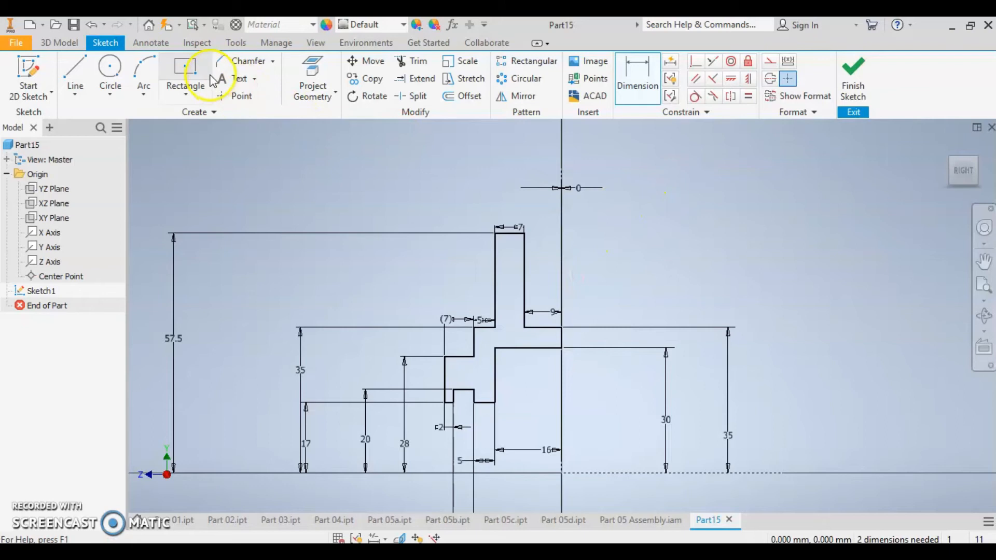
# - Add a 5 mm fillet to the inner corner where the projecting tab's lower edge meets the vertical edge
pyautogui.click(263, 64)
pyautogui.click(272, 61)
pyautogui.click(258, 89)
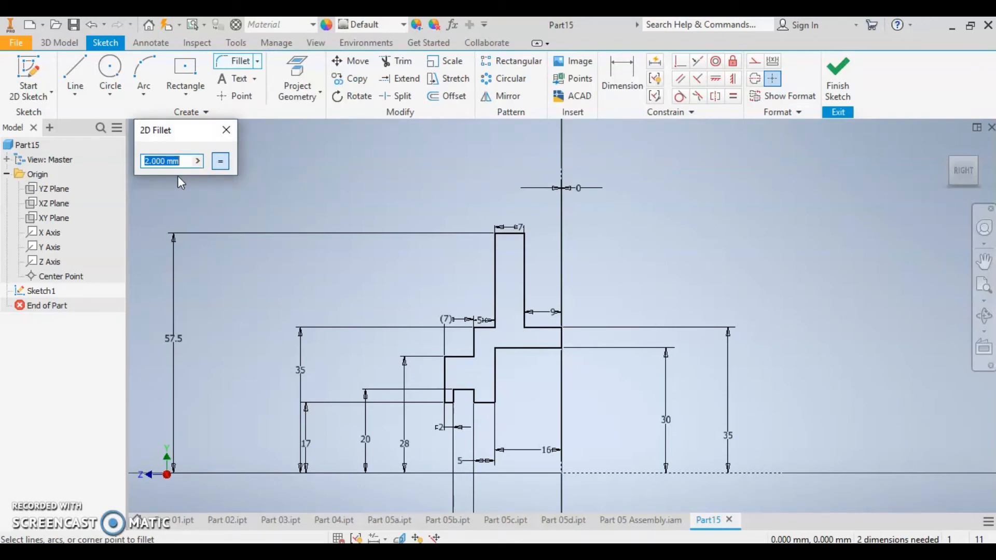
pyautogui.write('5')
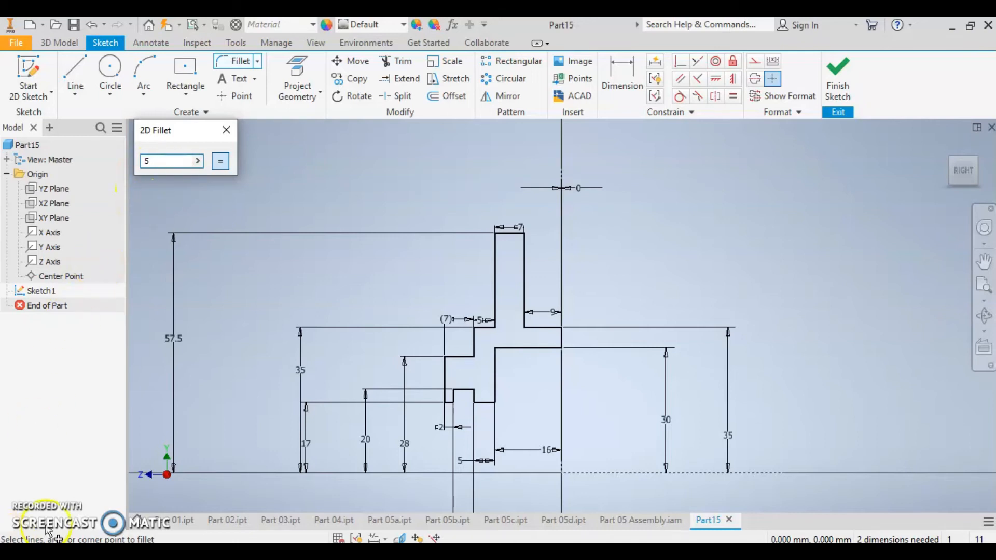
pyautogui.click(498, 369)
pyautogui.click(500, 348)
pyautogui.click(474, 404)
pyautogui.scroll(5, 473, 399)
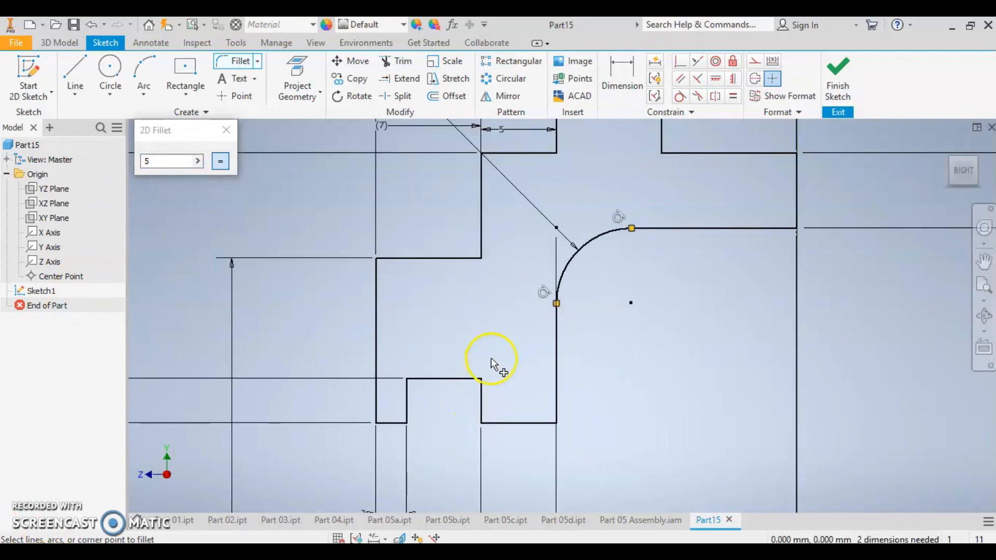
pyautogui.scroll(-4, 491, 360)
# - Add 3 mm fillets to the outer corners of the lower step, the upper step and the upright's top on the stepped side
pyautogui.click(147, 161)
pyautogui.click(108, 175)
pyautogui.write('3')
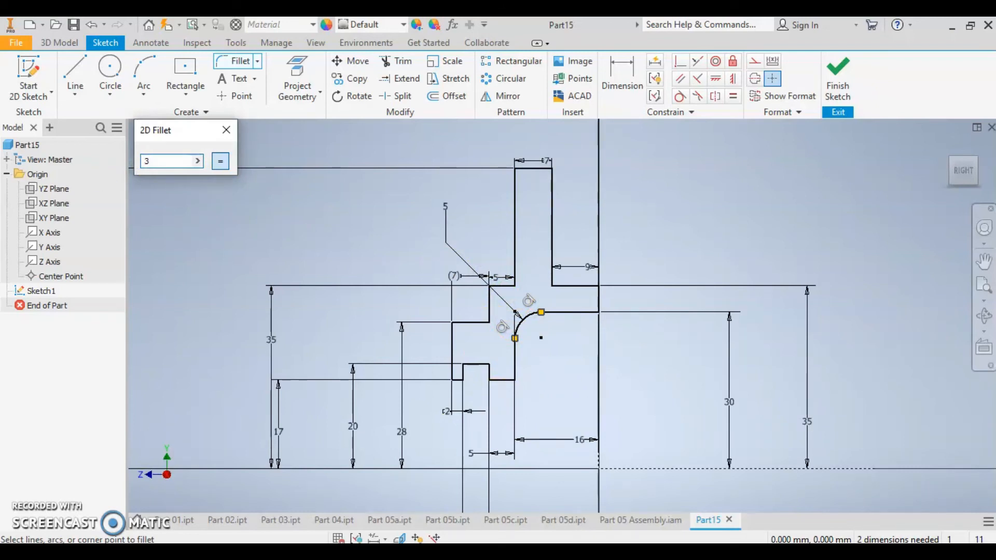
pyautogui.click(452, 324)
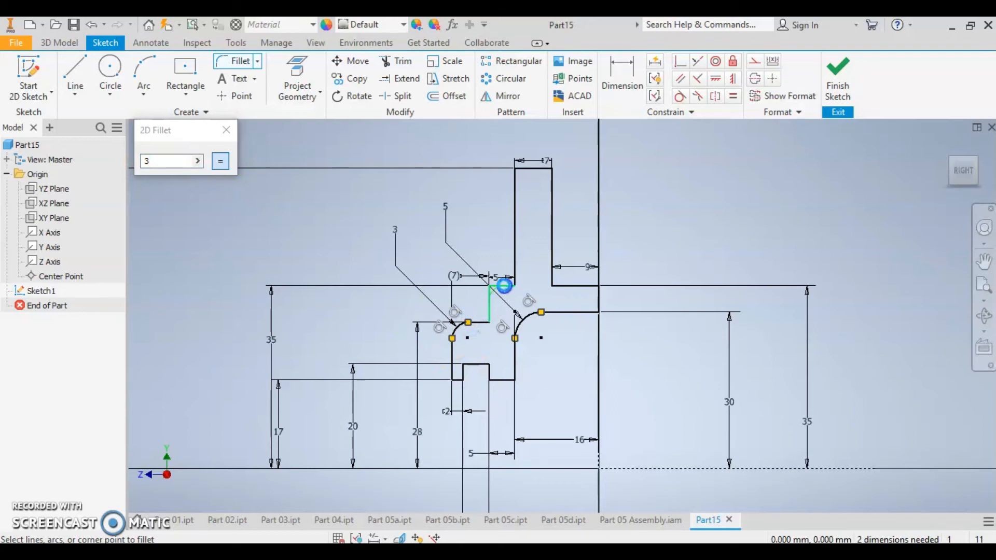
pyautogui.click(504, 285)
pyautogui.click(511, 198)
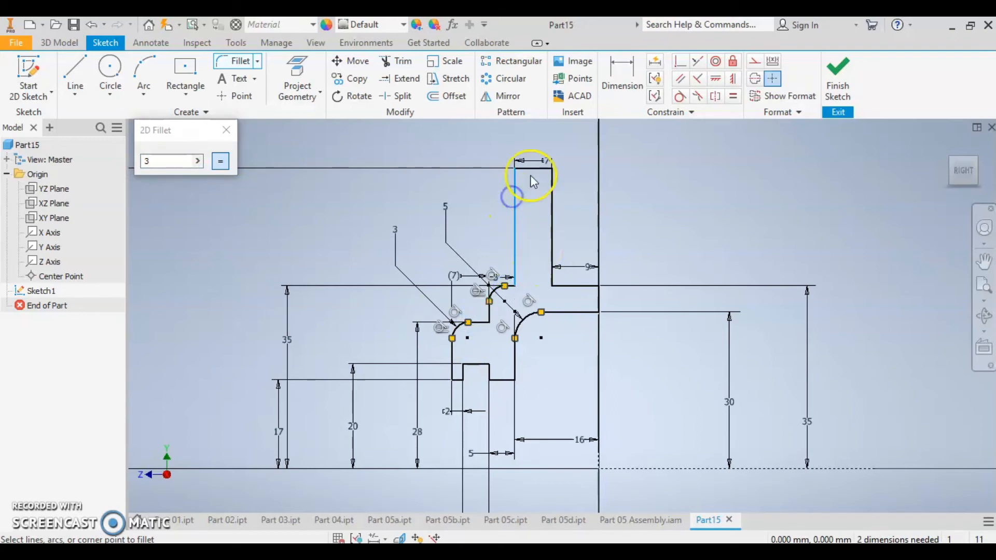
pyautogui.click(532, 170)
# - Add 2 mm fillets to the two concave corners between the lower and upper steps and between the upper step and the upright
pyautogui.doubleClick(192, 161)
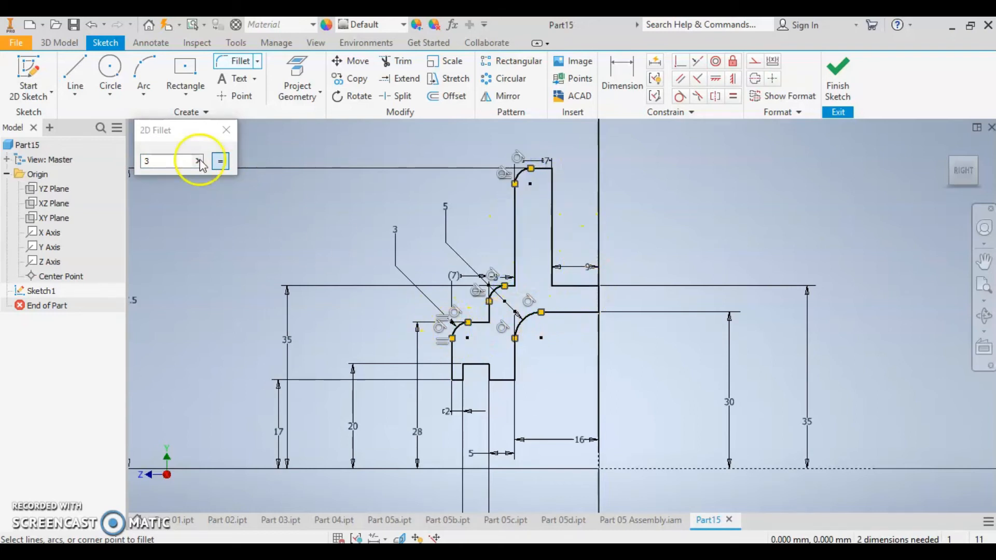
pyautogui.write('2')
pyautogui.click(486, 323)
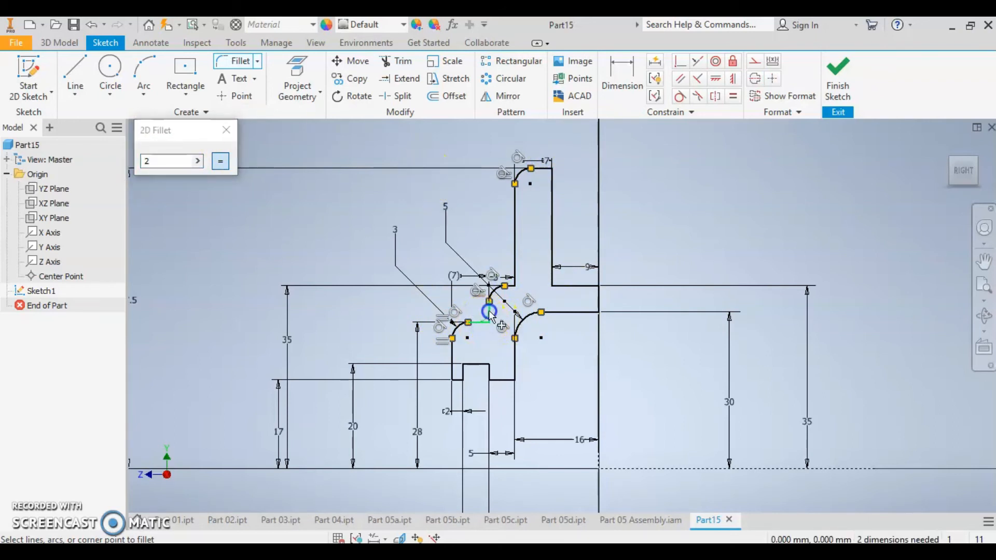
pyautogui.scroll(5, 491, 318)
pyautogui.click(509, 311)
pyautogui.scroll(-5, 550, 280)
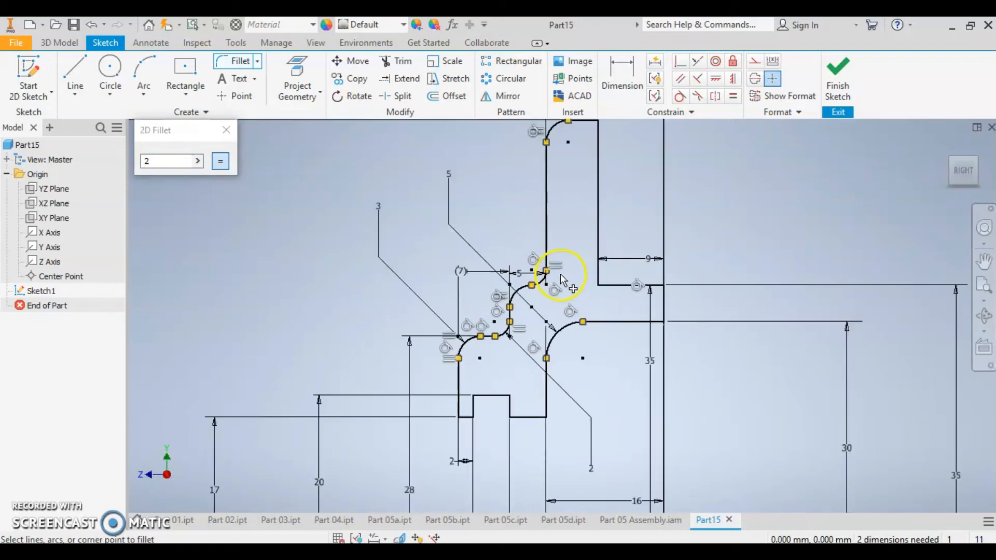
# - Finish the sketch and revolve the profile 360 degrees around the horizontal construction line
pyautogui.click(839, 78)
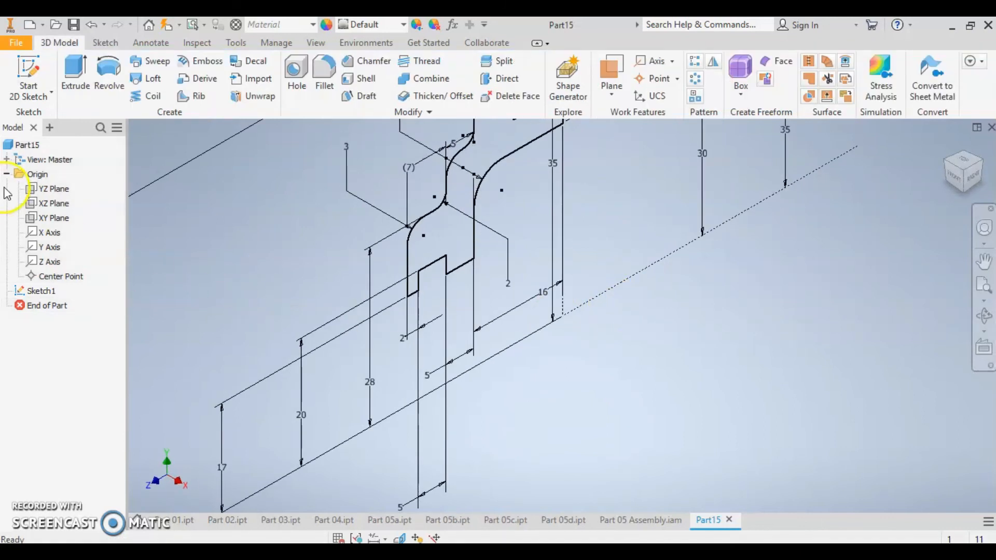
pyautogui.click(109, 73)
pyautogui.click(617, 286)
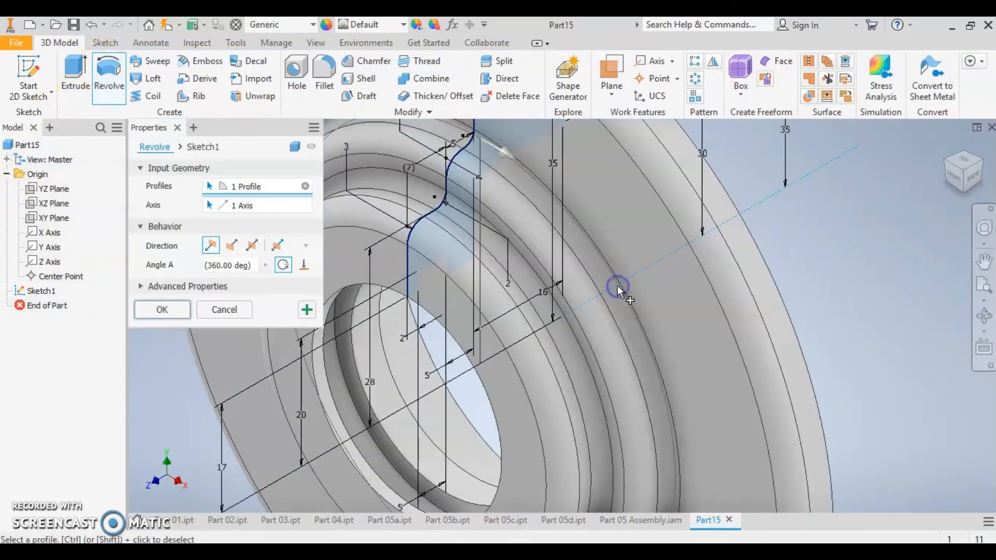
pyautogui.click(157, 309)
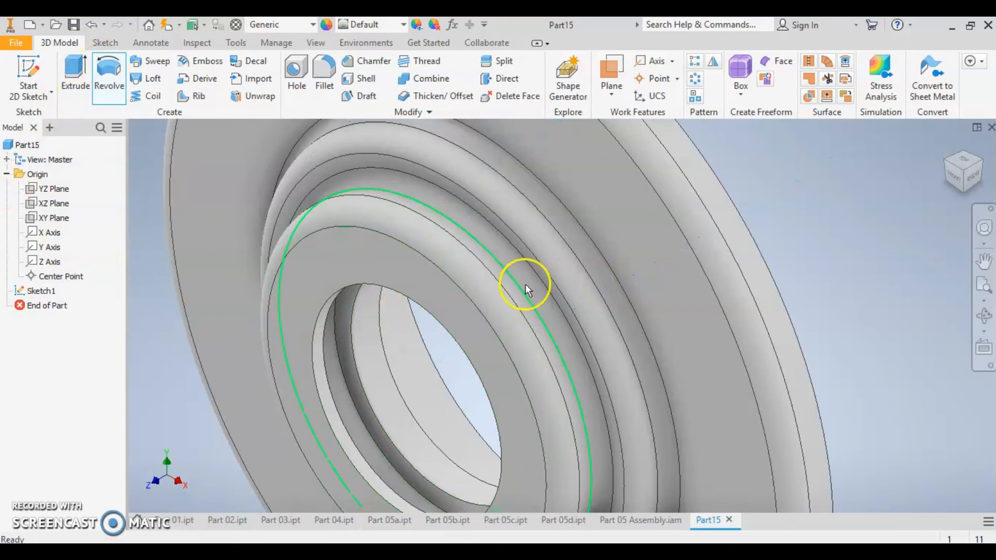
# - Start a sketch on the flange face and draw a line from the centre, about 76 mm long at about 35 degrees above horizontal
pyautogui.scroll(3, 544, 275)
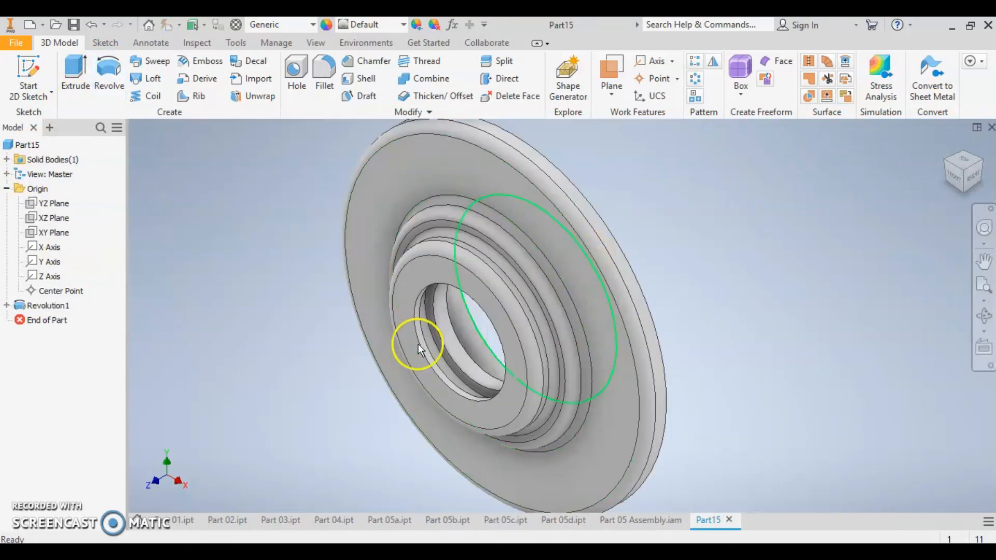
pyautogui.click(496, 179)
pyautogui.click(601, 169)
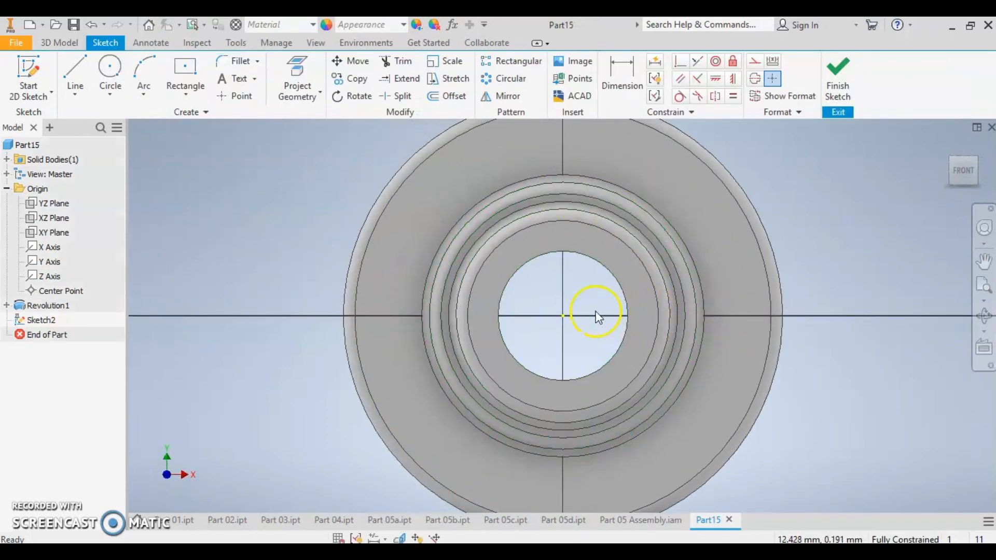
pyautogui.click(86, 76)
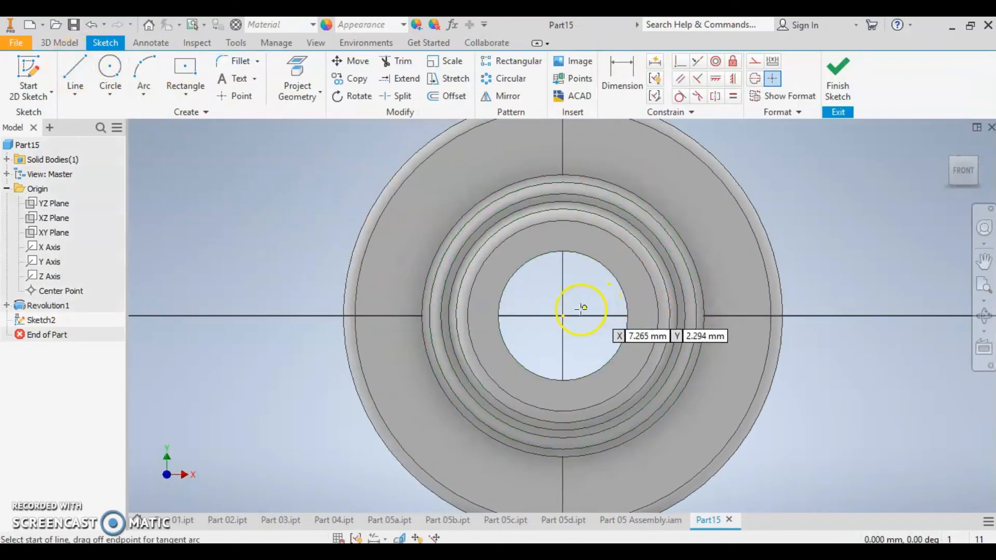
pyautogui.click(563, 316)
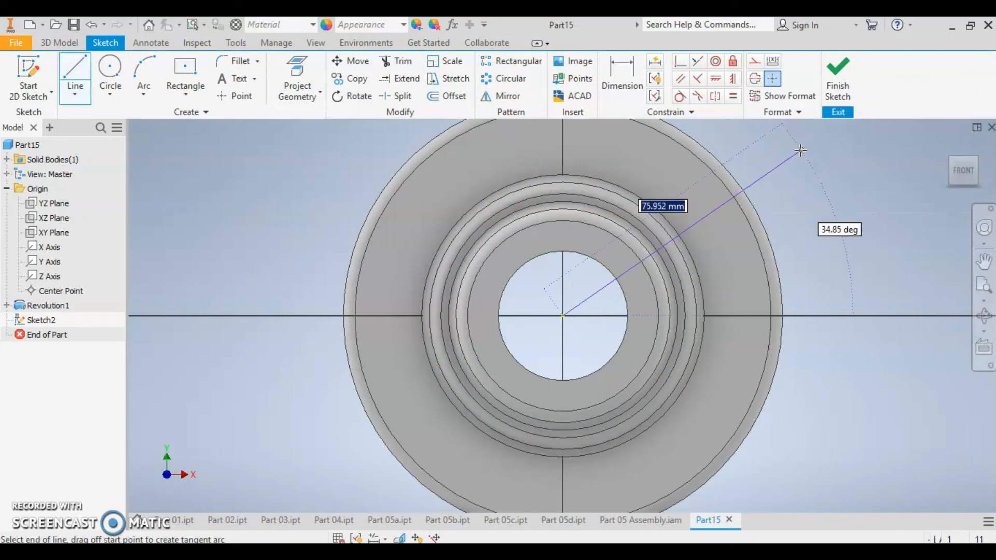
pyautogui.click(800, 152)
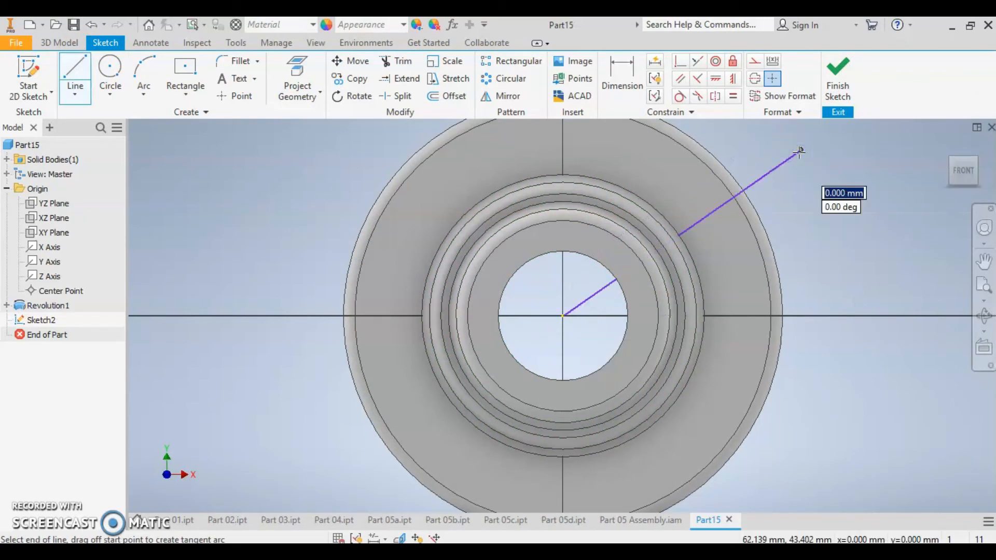
pyautogui.click(75, 73)
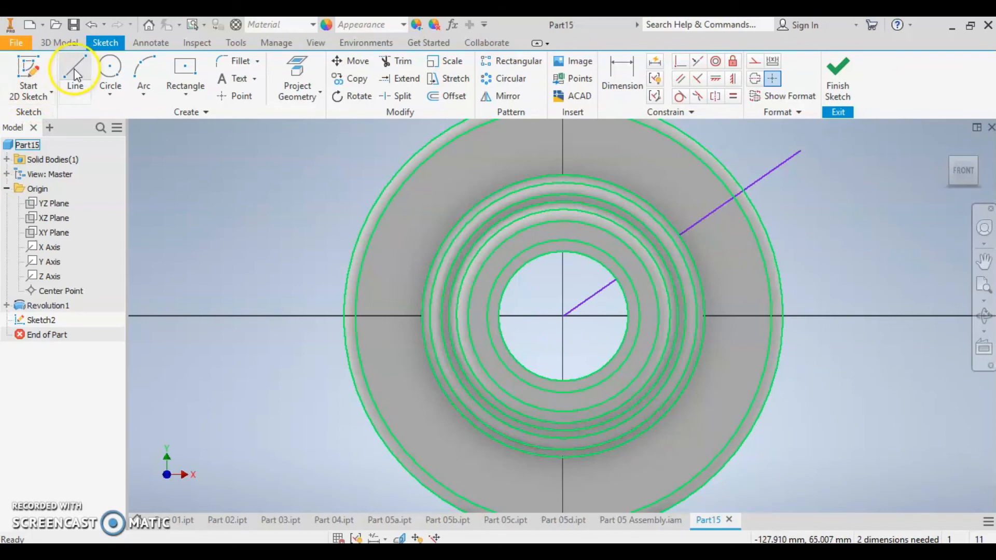
# - Draw a horizontal line from the ring's centre outward past the flange's rim
pyautogui.click(76, 73)
pyautogui.click(563, 315)
pyautogui.click(837, 316)
pyautogui.press('Escape')
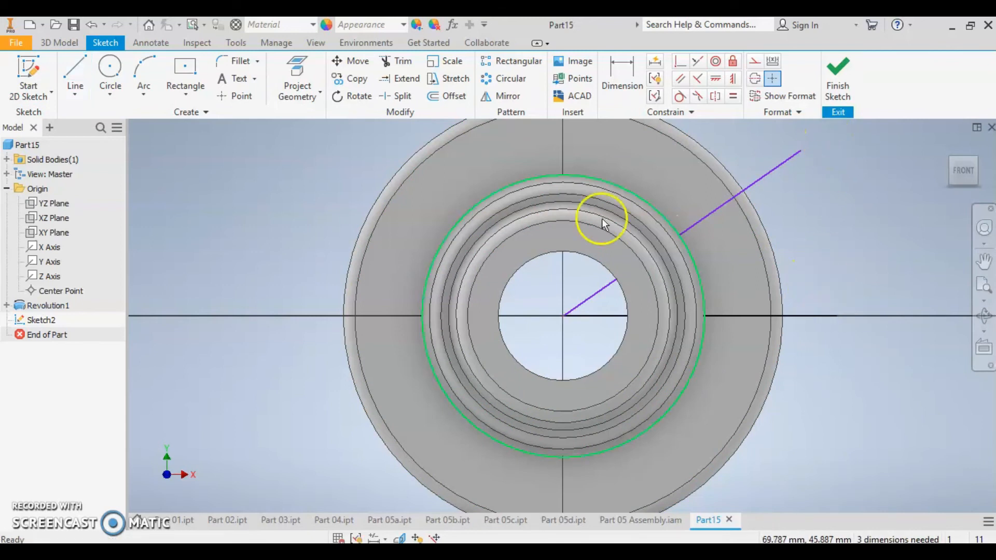
# - Draw a 90 mm diameter circle centred on the ring's centre
pyautogui.click(110, 67)
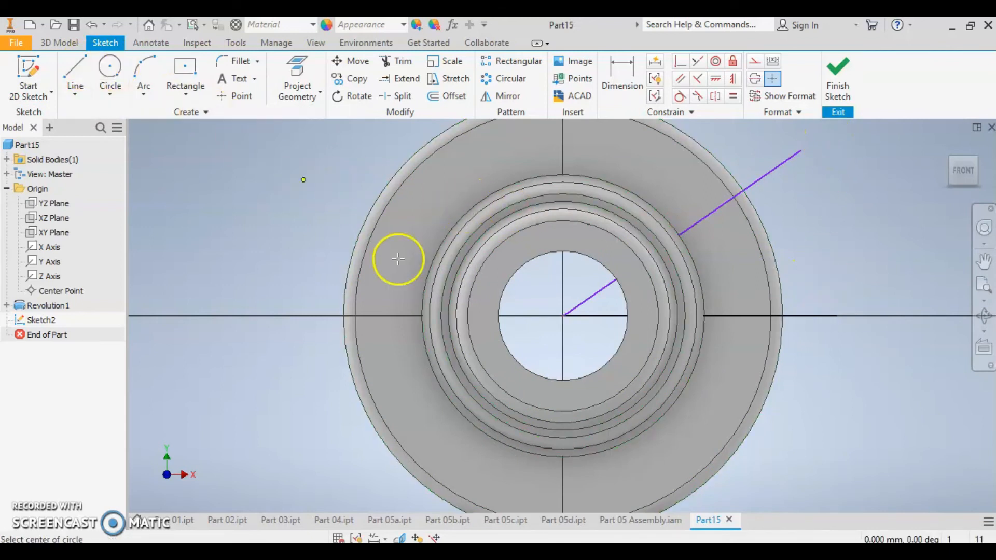
pyautogui.click(563, 315)
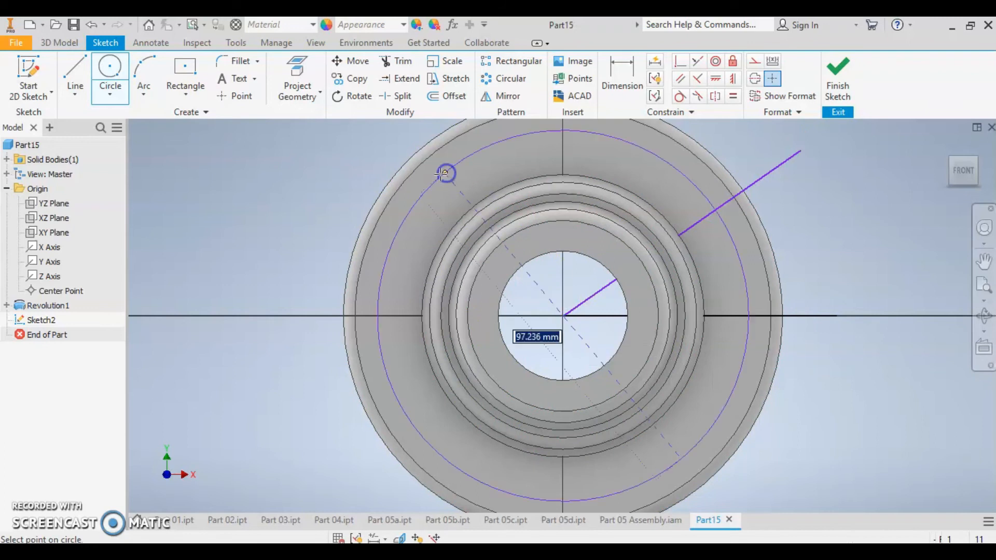
pyautogui.write('90')
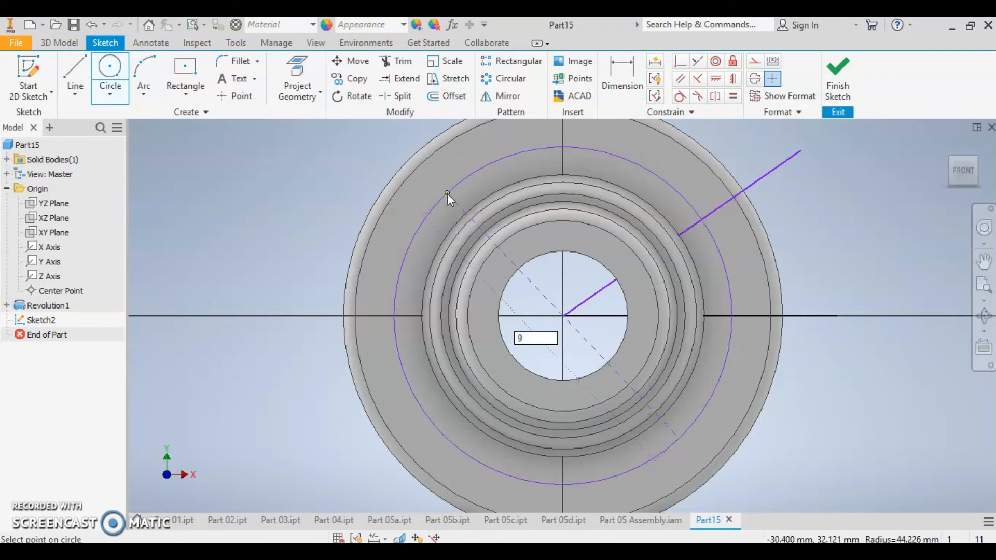
pyautogui.press('Return')
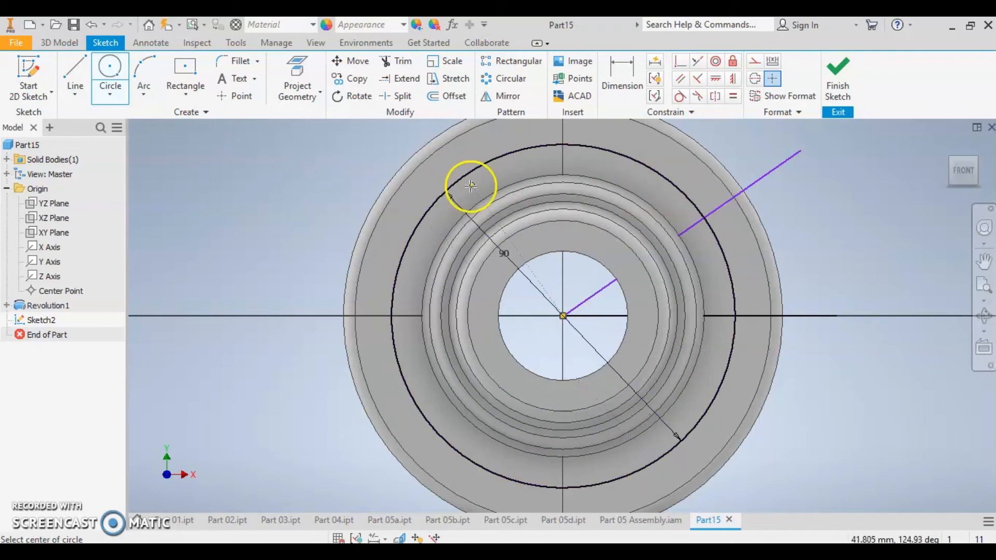
pyautogui.press('Escape')
# - Convert the angled line, the 90 mm circle and the horizontal line to construction geometry
pyautogui.click(713, 207)
pyautogui.keyDown('ctrl'); pyautogui.click(693, 202); pyautogui.keyUp('ctrl')
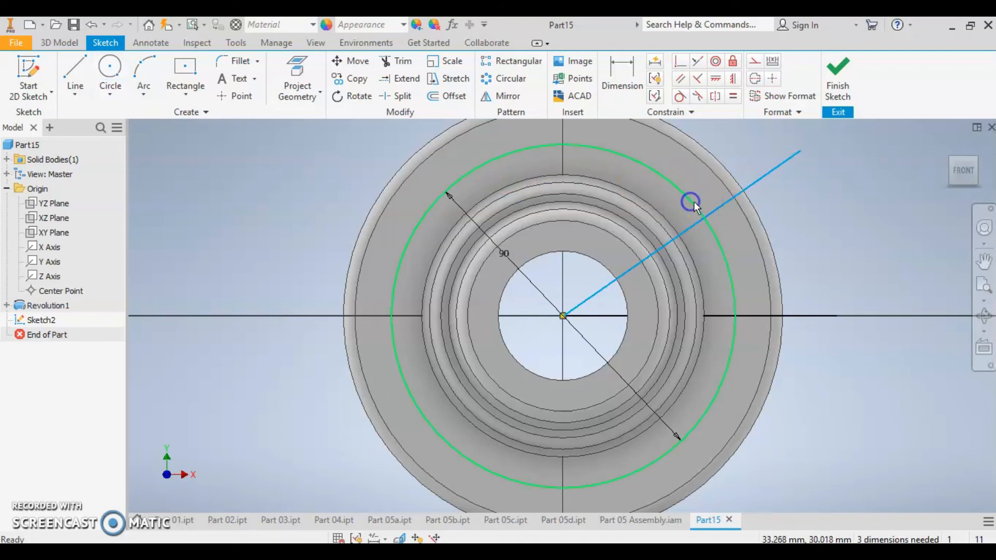
pyautogui.keyDown('ctrl'); pyautogui.click(826, 316); pyautogui.keyUp('ctrl')
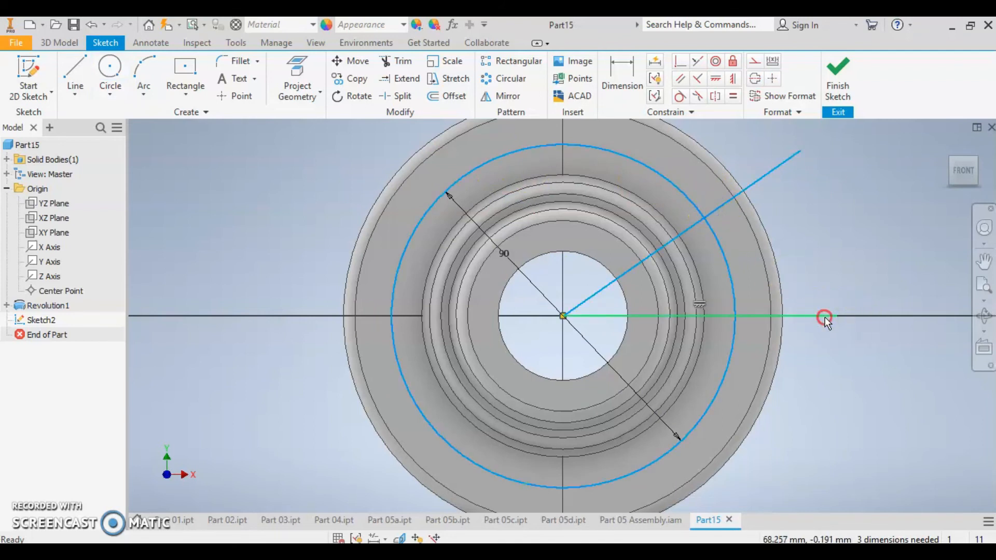
pyautogui.rightClick(825, 316)
pyautogui.click(882, 218)
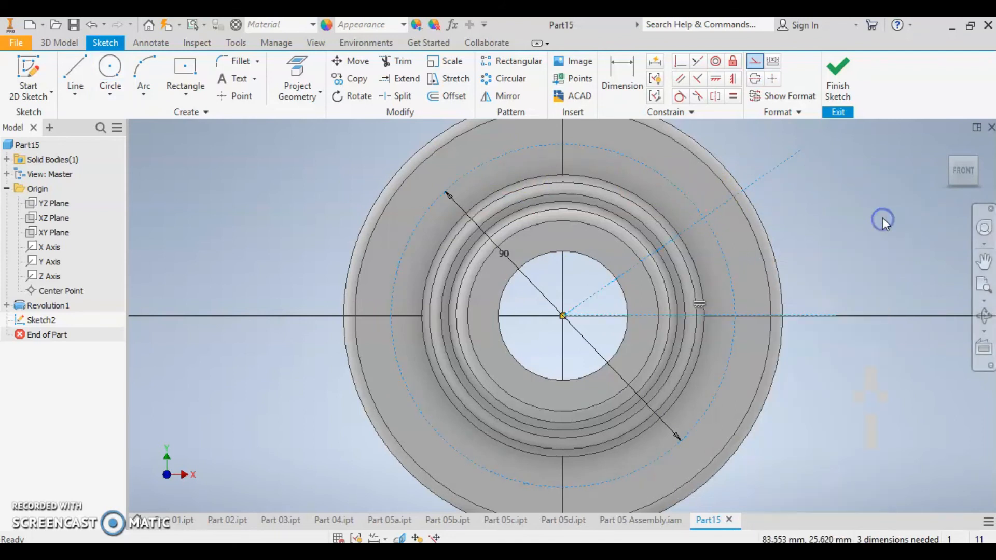
pyautogui.click(841, 224)
# - Dimension the angle between the slanted and horizontal construction lines as 45 degrees
pyautogui.click(622, 78)
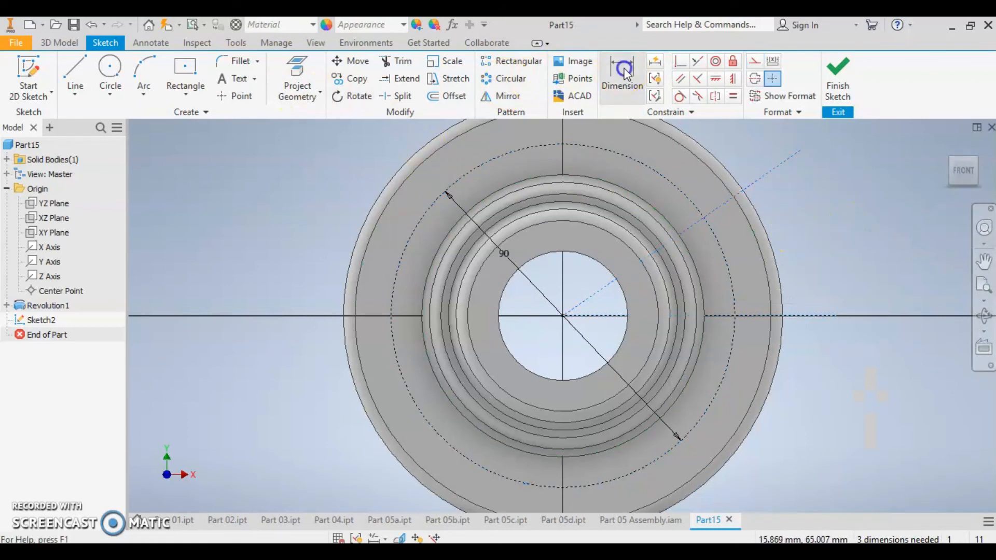
pyautogui.click(755, 182)
pyautogui.click(808, 315)
pyautogui.click(832, 267)
pyautogui.write('45')
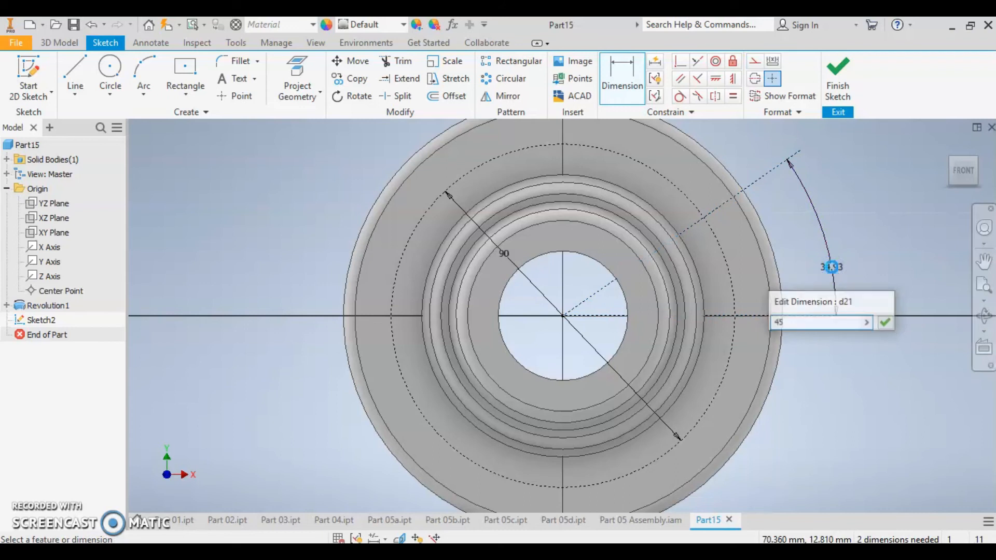
pyautogui.press('Return')
pyautogui.click(359, 289)
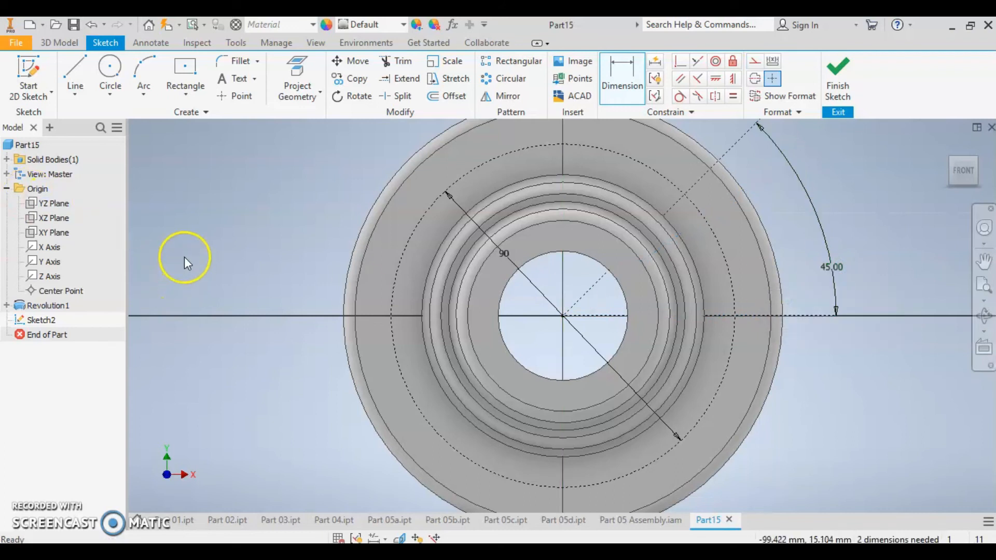
# - Place a sketch point and make it coincident with both the 45-degree construction line and the 90 mm construction circle
pyautogui.click(234, 97)
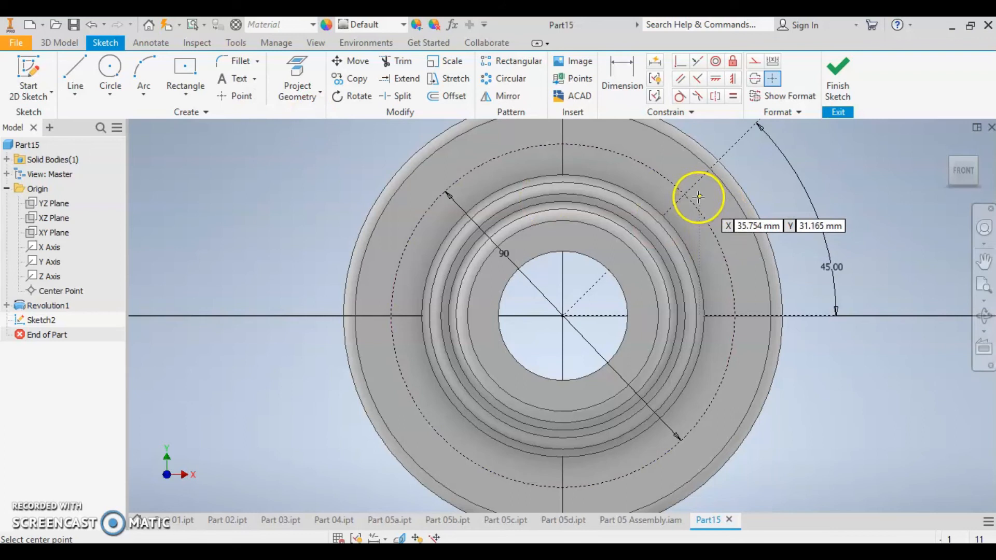
pyautogui.click(759, 176)
pyautogui.click(831, 213)
pyautogui.click(679, 61)
pyautogui.click(726, 157)
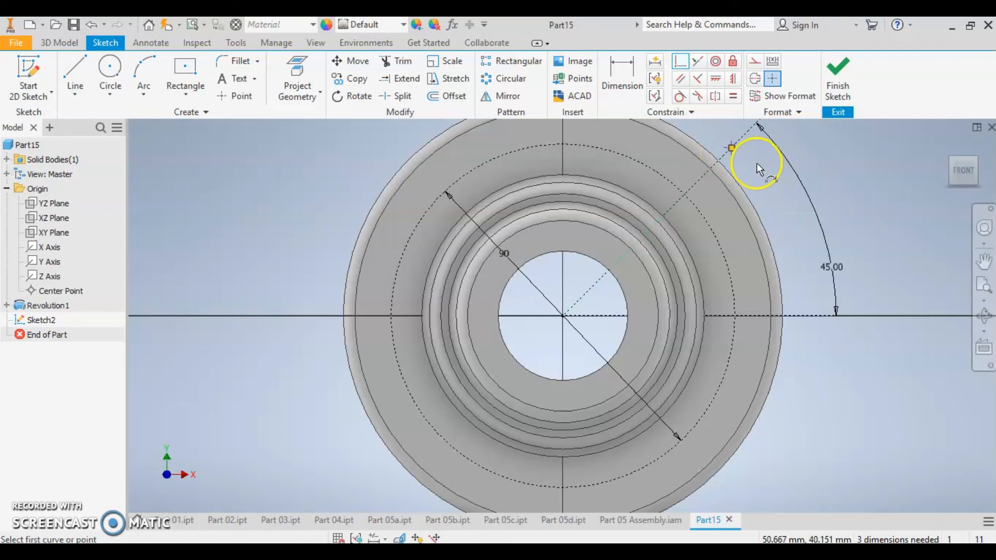
pyautogui.click(736, 147)
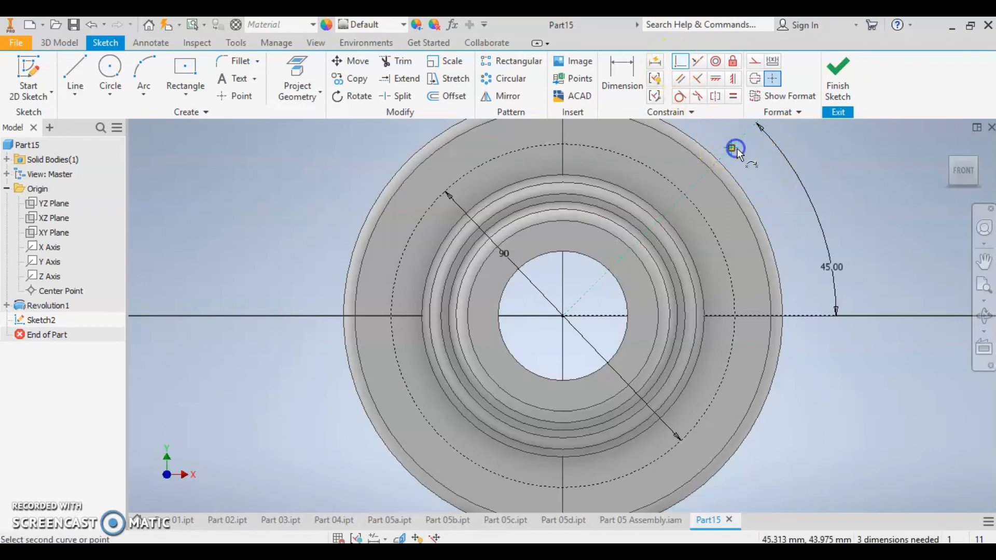
pyautogui.click(700, 213)
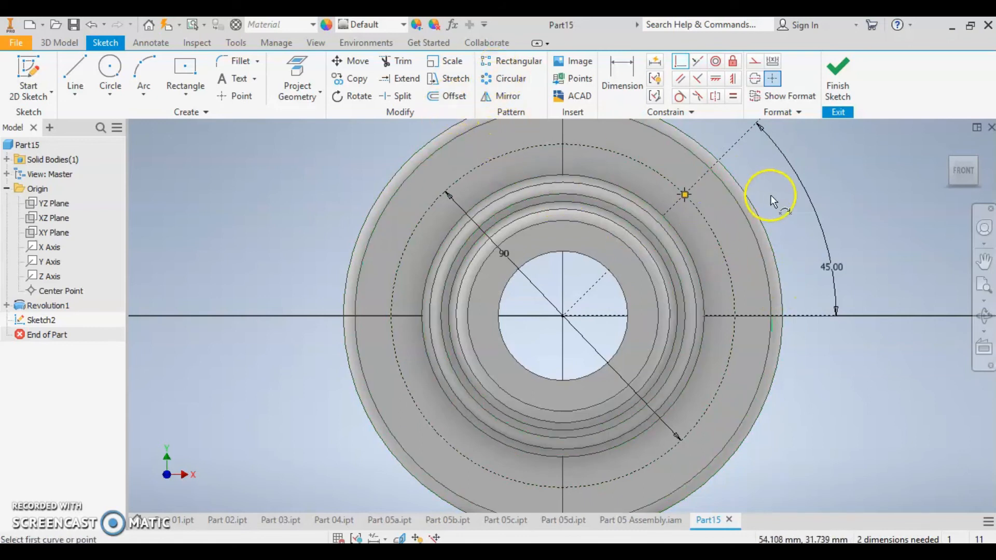
# - Start a circular sketch pattern and set the ring's centre point as its axis
pyautogui.click(488, 77)
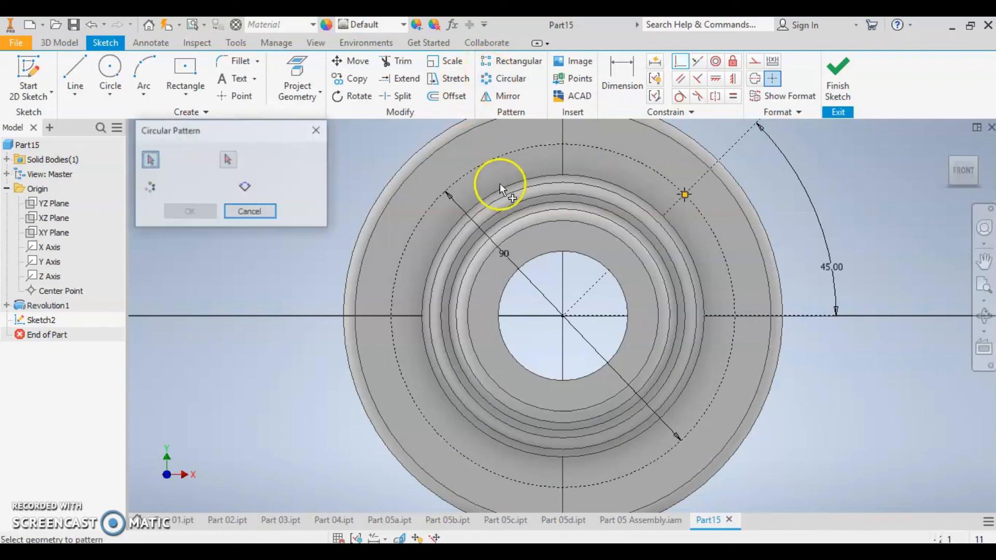
pyautogui.click(228, 161)
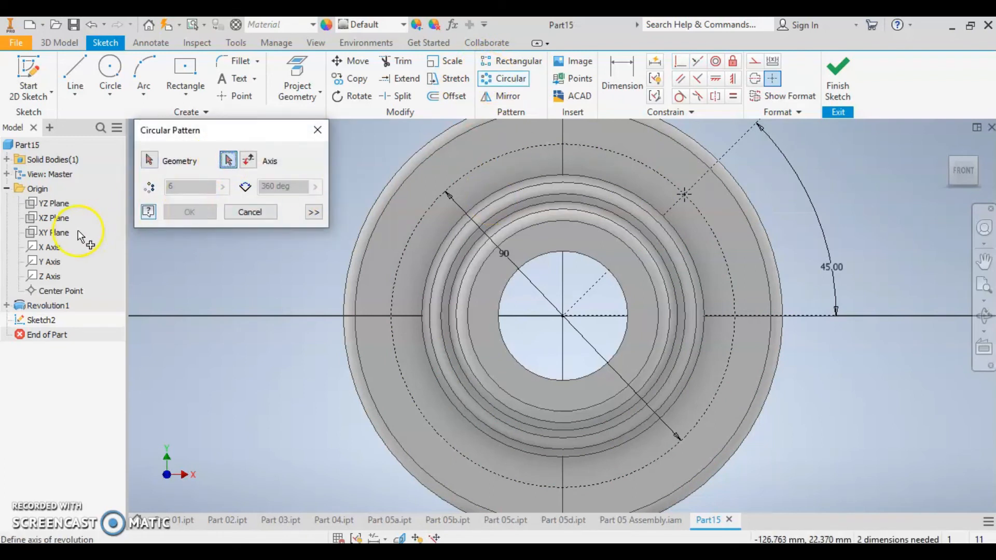
pyautogui.click(55, 279)
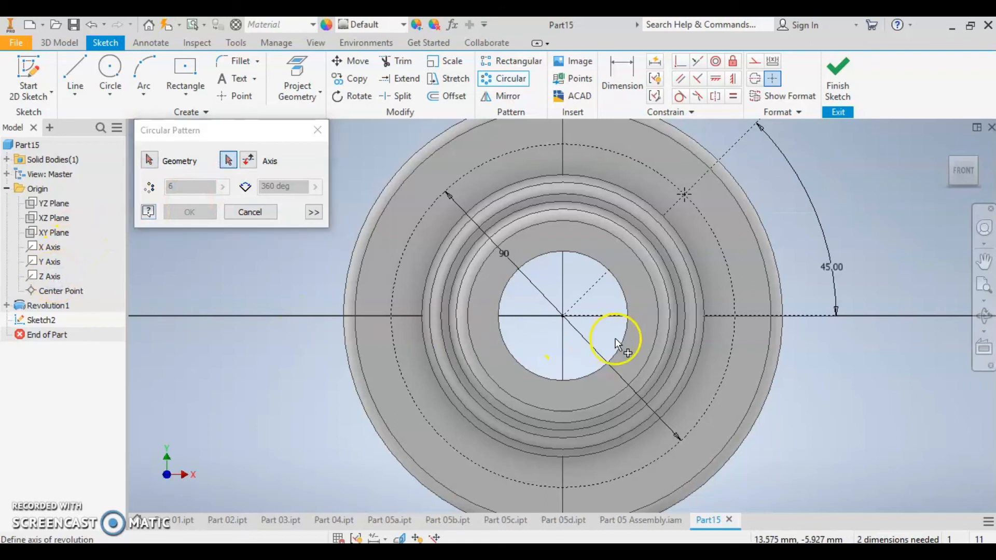
pyautogui.keyDown('shift'); pyautogui.moveTo(340, 282); pyautogui.dragTo(287, 310, button='middle'); pyautogui.keyUp('shift')
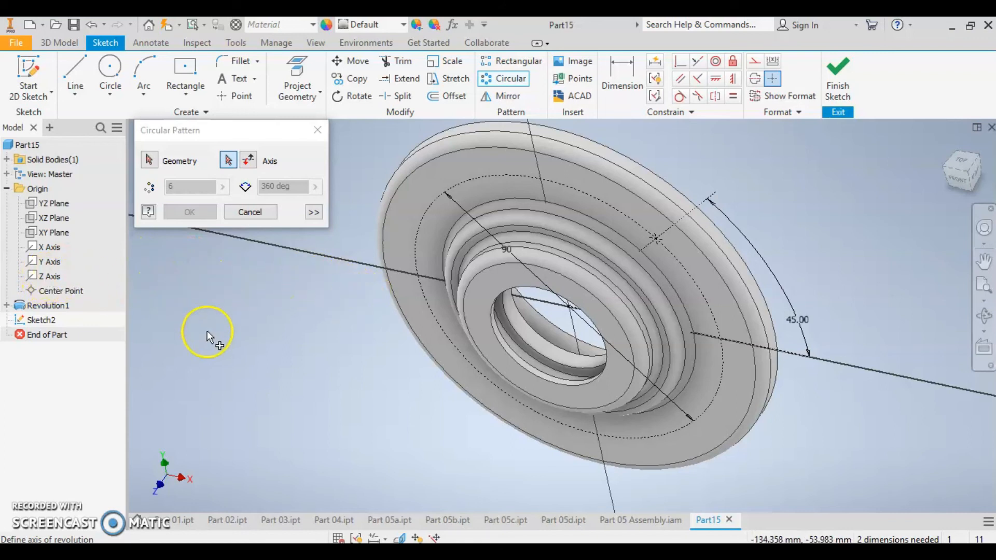
pyautogui.click(958, 180)
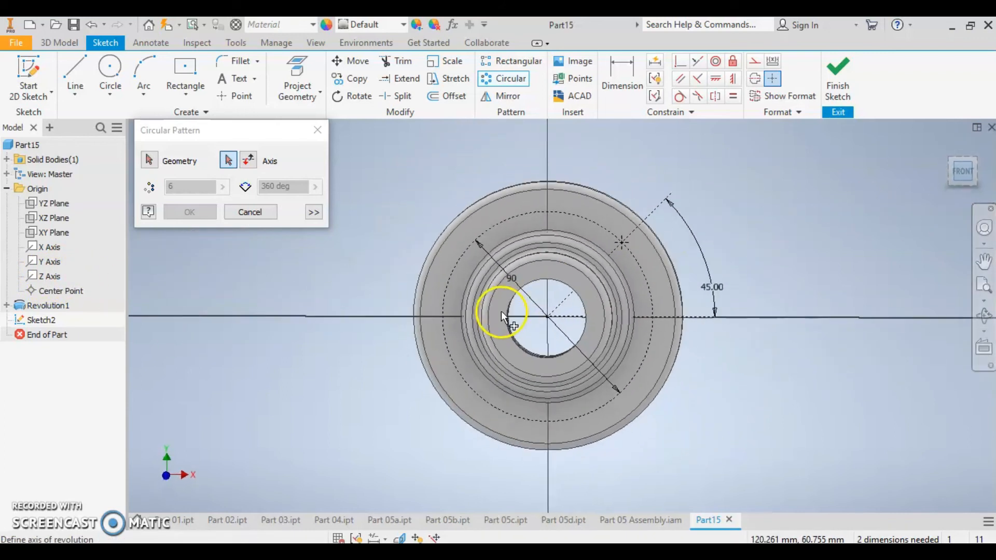
pyautogui.click(229, 161)
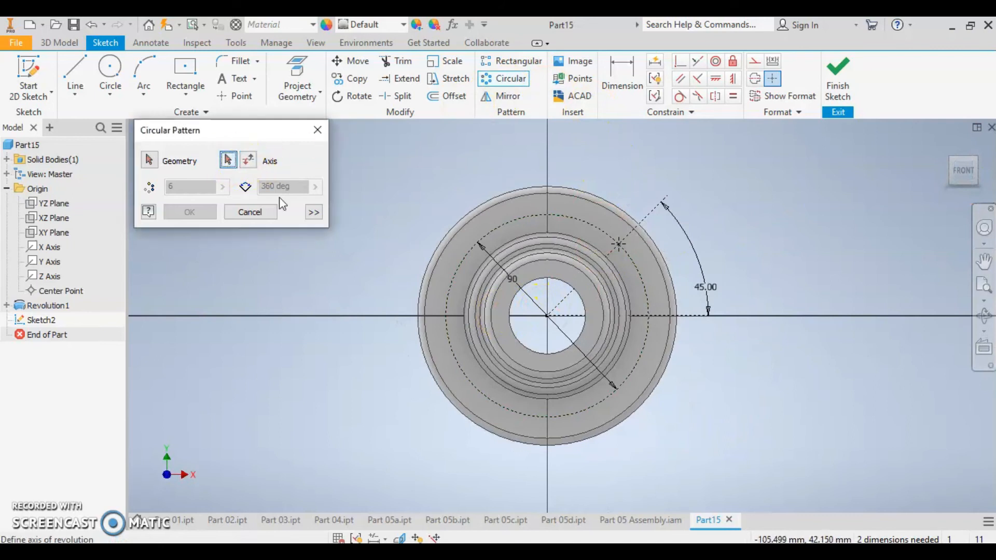
pyautogui.scroll(4, 549, 322)
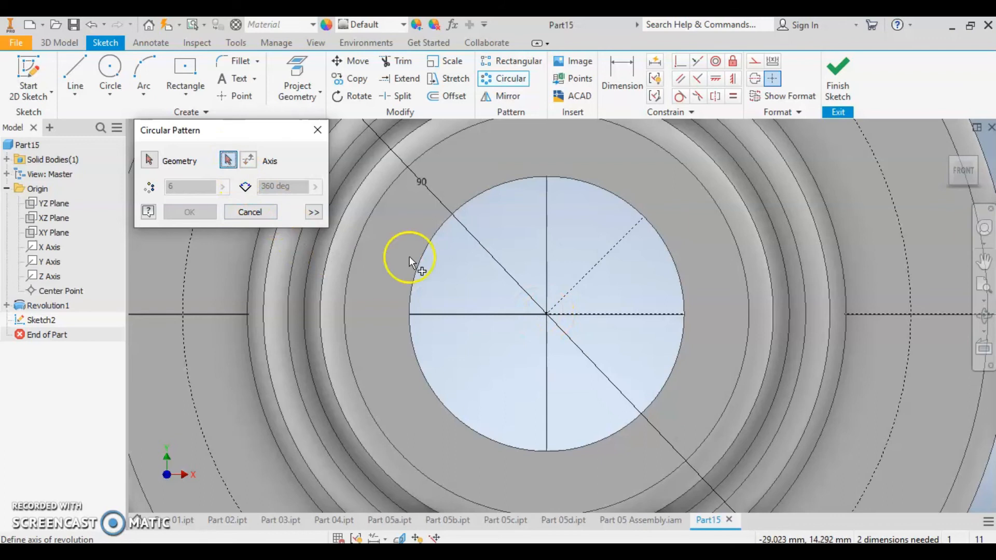
pyautogui.click(546, 315)
pyautogui.scroll(-4, 551, 322)
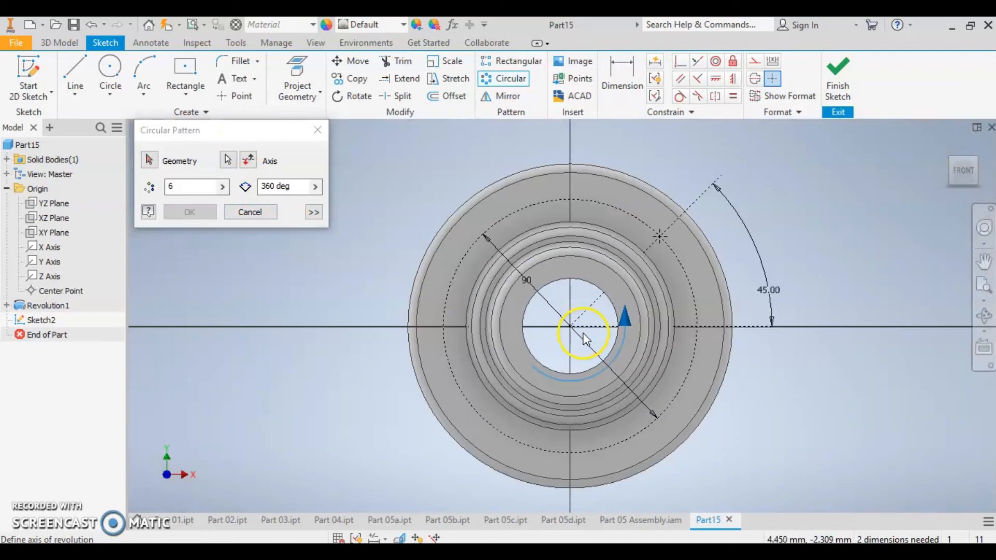
pyautogui.scroll(2, 551, 322)
# - Pattern the sketch point on the 90 mm circle as 4 occurrences over 360 degrees around the centre, and finish the sketch
pyautogui.doubleClick(191, 187)
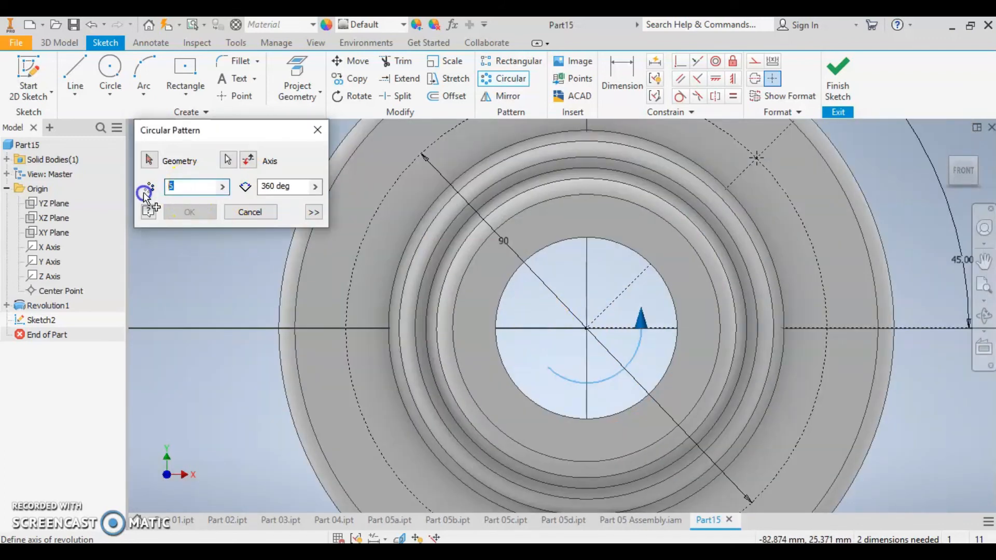
pyautogui.write('4')
pyautogui.click(202, 185)
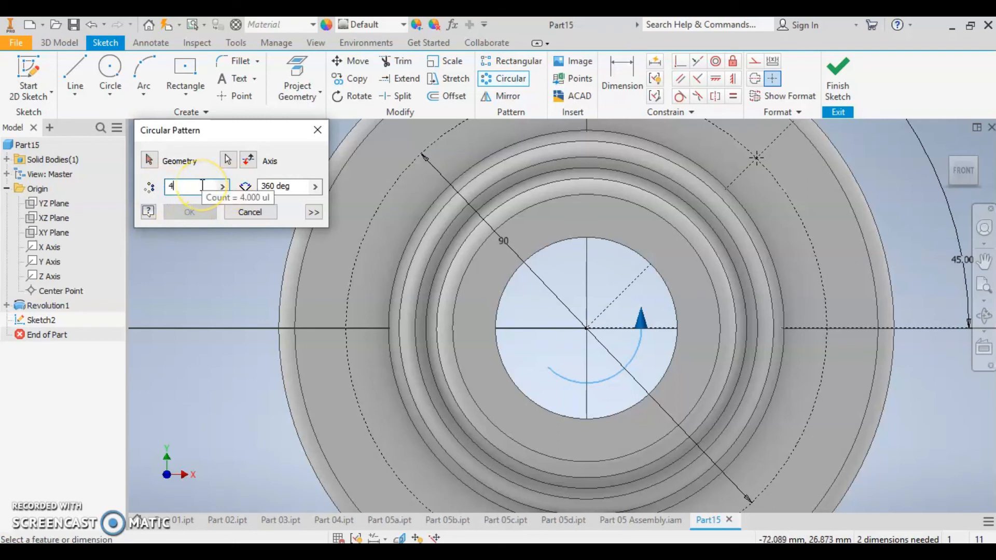
pyautogui.click(227, 161)
pyautogui.click(587, 329)
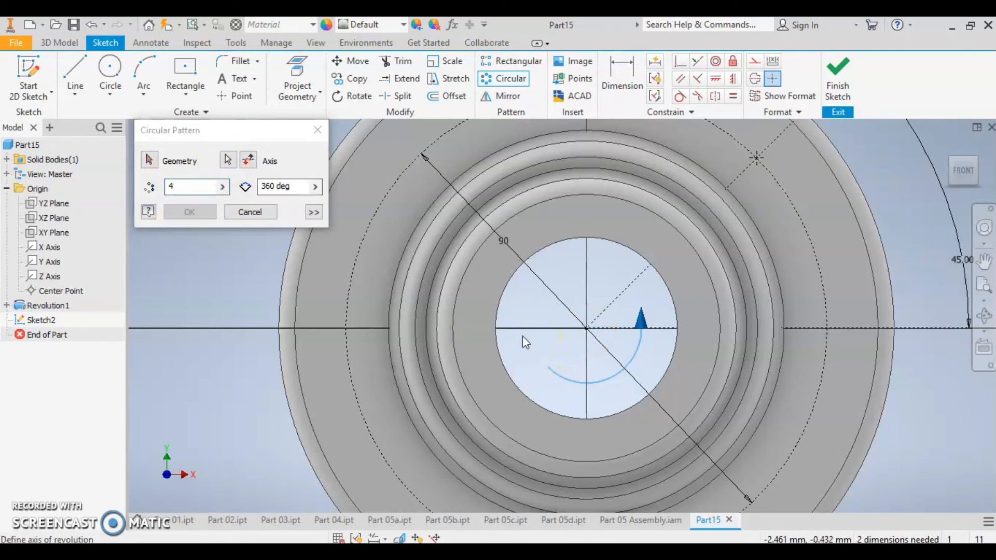
pyautogui.click(149, 161)
pyautogui.click(758, 160)
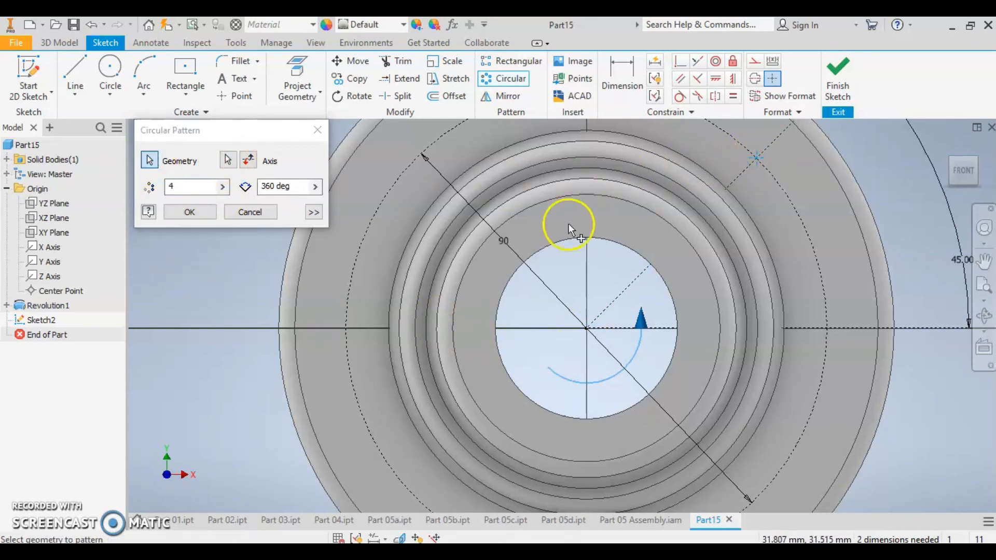
pyautogui.click(190, 212)
pyautogui.scroll(3, 568, 347)
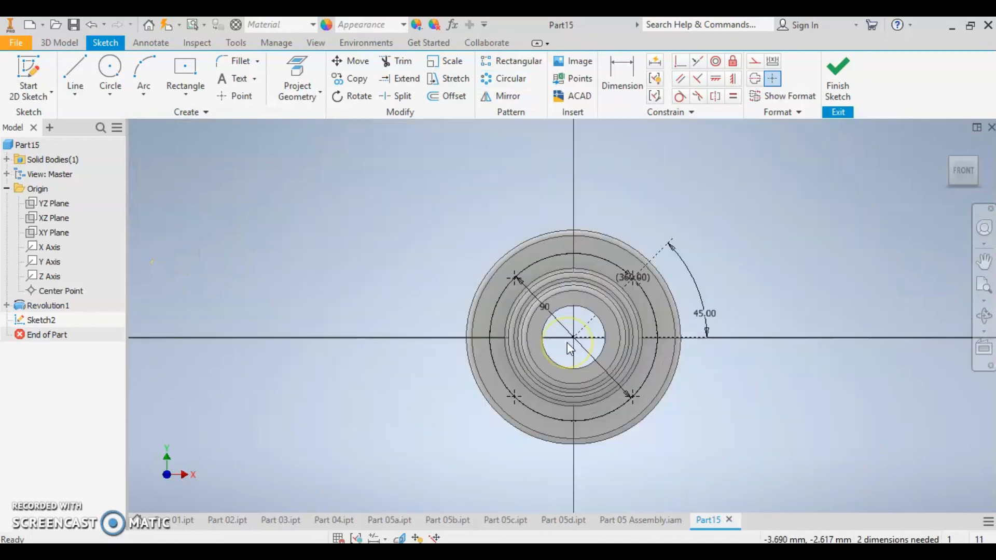
pyautogui.scroll(-2, 568, 347)
pyautogui.click(833, 92)
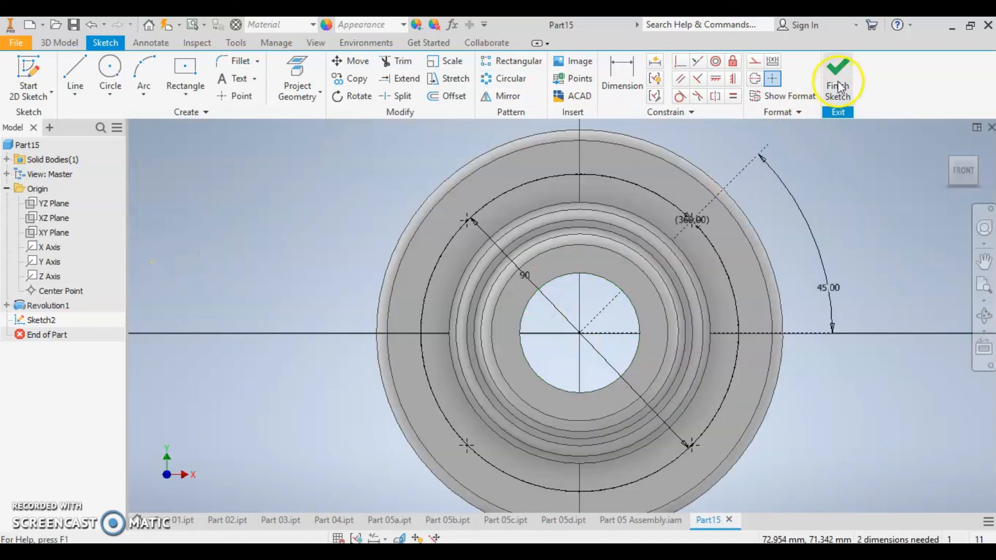
# - Start simple counterbored holes on the four patterned sketch points, with a 7 mm hole diameter and Through All termination
pyautogui.click(296, 72)
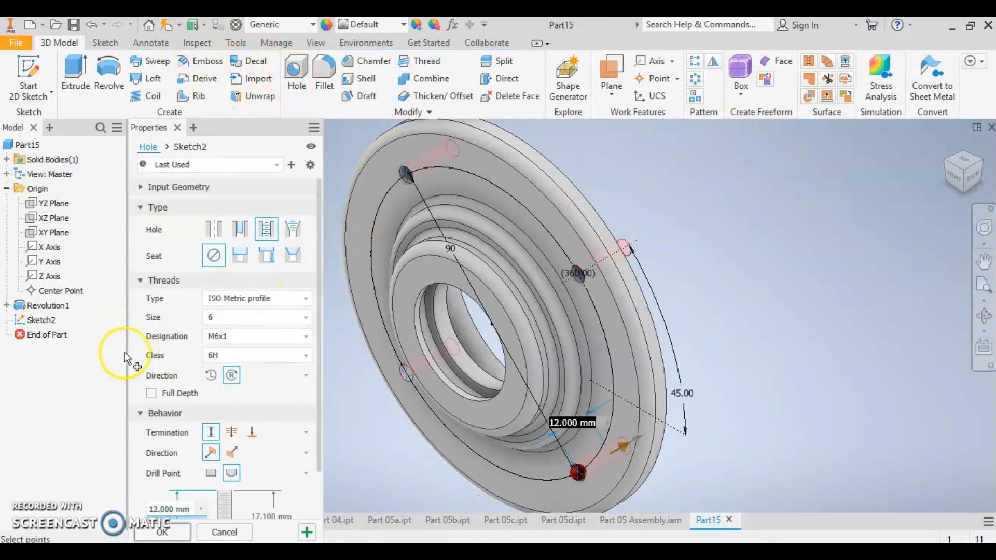
pyautogui.click(211, 234)
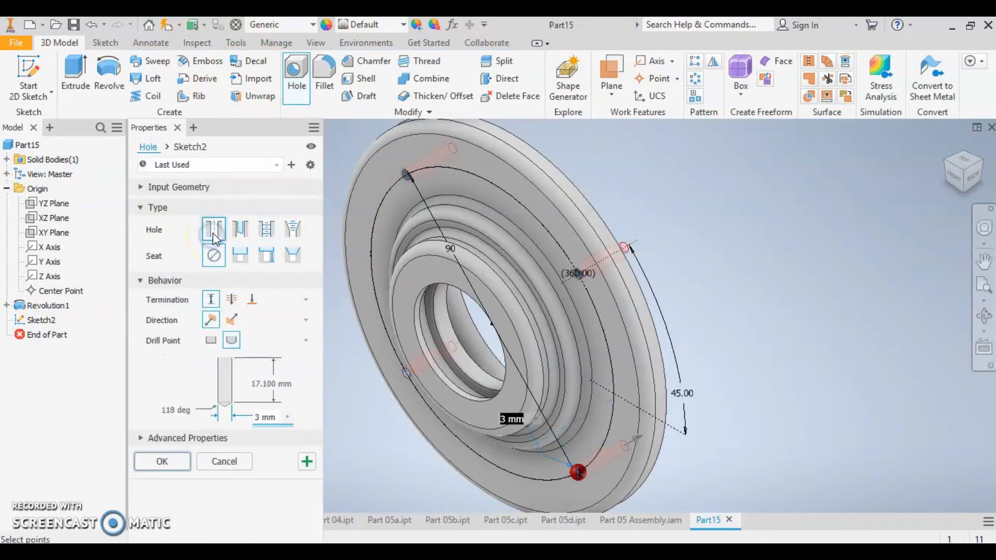
pyautogui.click(241, 258)
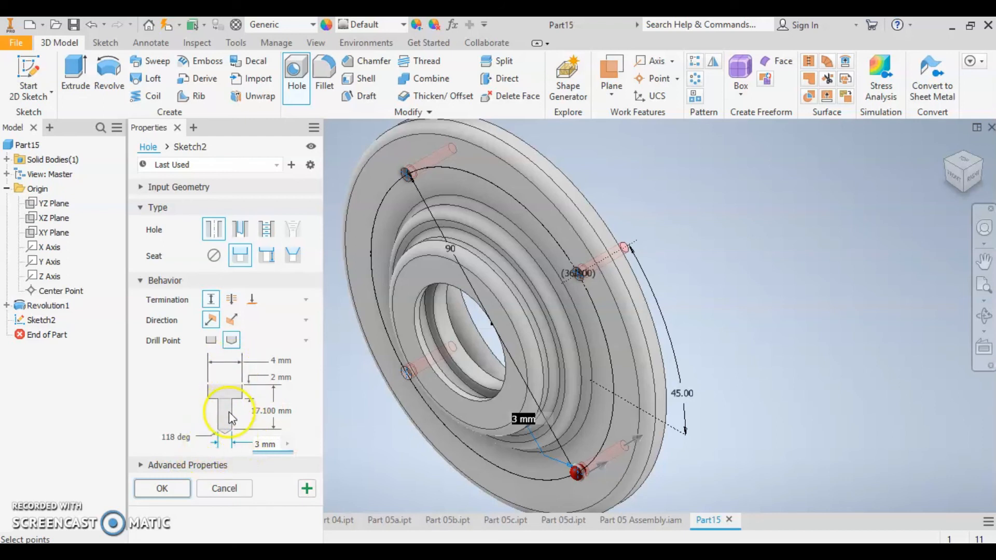
pyautogui.click(253, 444)
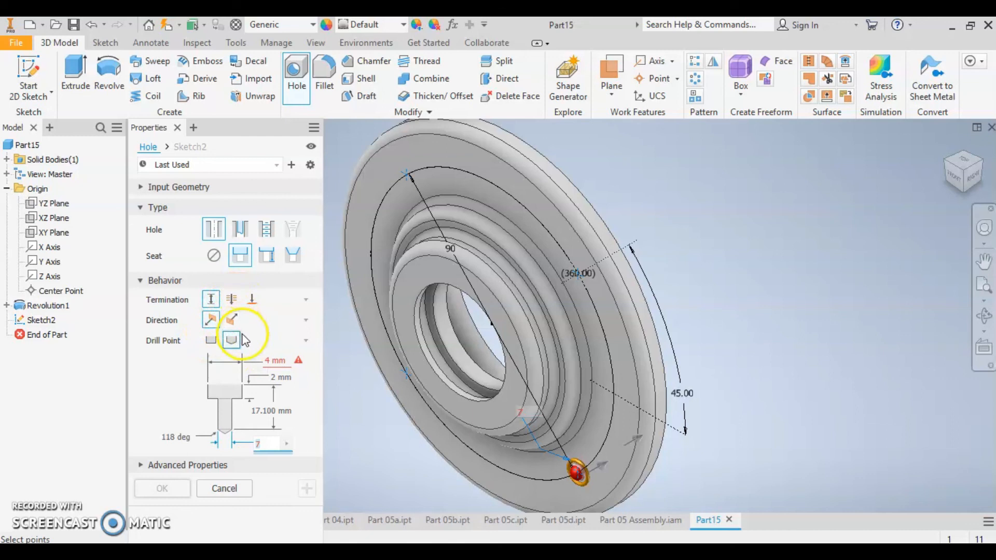
pyautogui.click(240, 302)
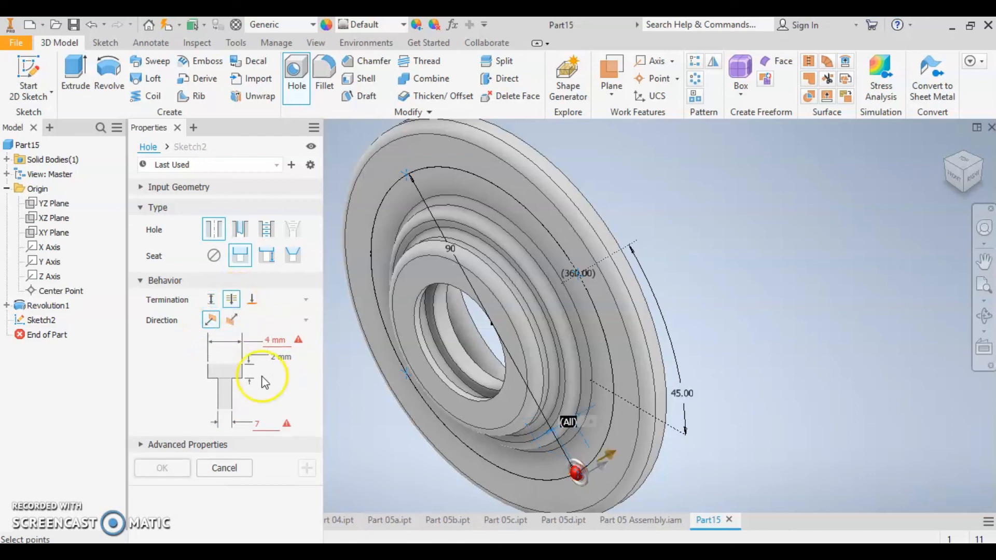
# - Set the counterbore depth to 1 mm and its diameter to 12 mm, and create the holes
pyautogui.click(274, 359)
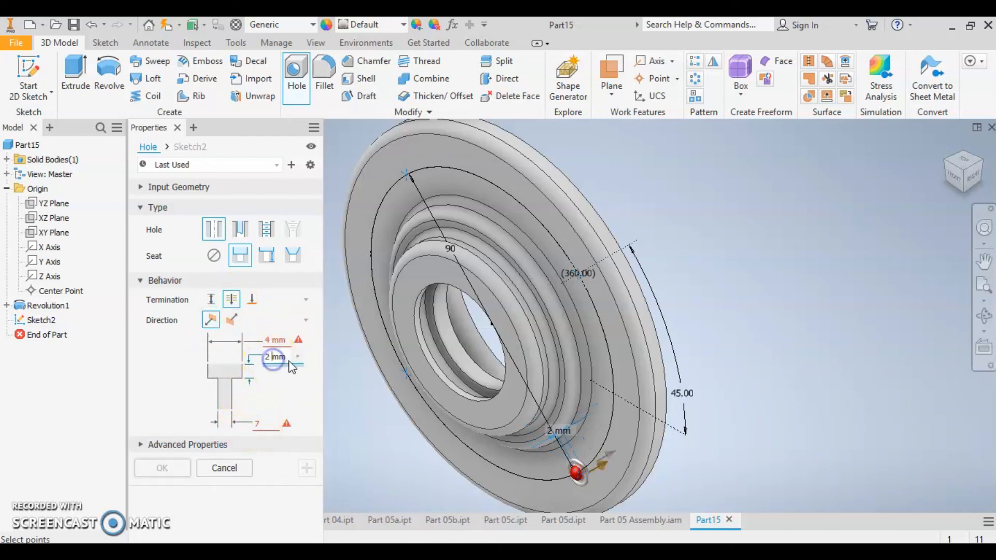
pyautogui.write('1')
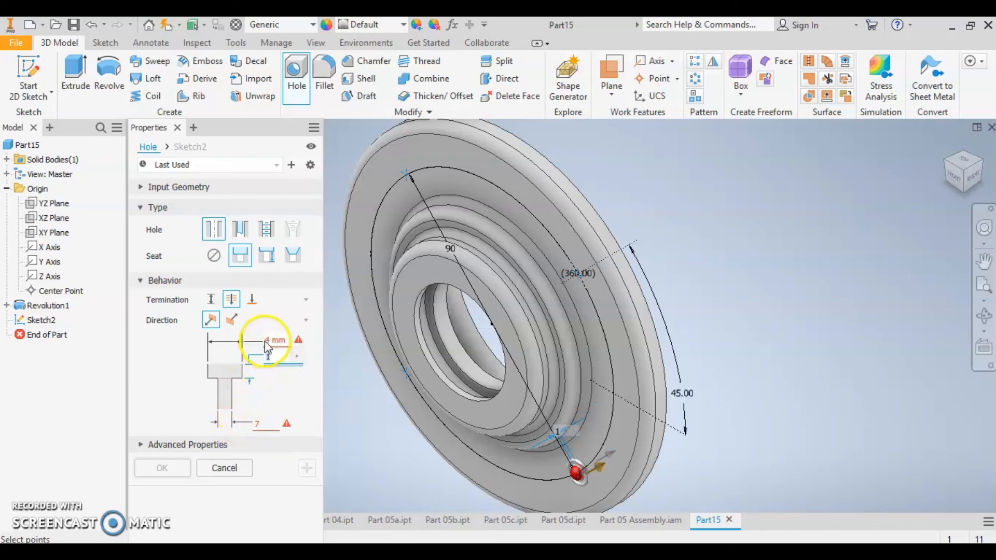
pyautogui.click(278, 339)
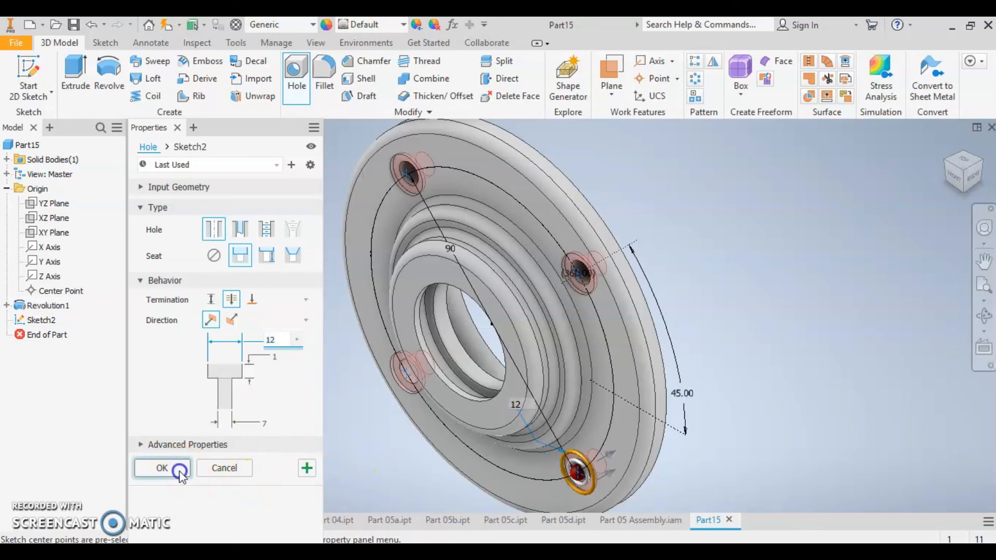
pyautogui.click(163, 468)
# - Save the finished ring as Part06 in the Bearing Unit 2 folder, showing it in the home view
pyautogui.keyDown('shift'); pyautogui.moveTo(709, 335); pyautogui.dragTo(712, 367, button='middle'); pyautogui.keyUp('shift')
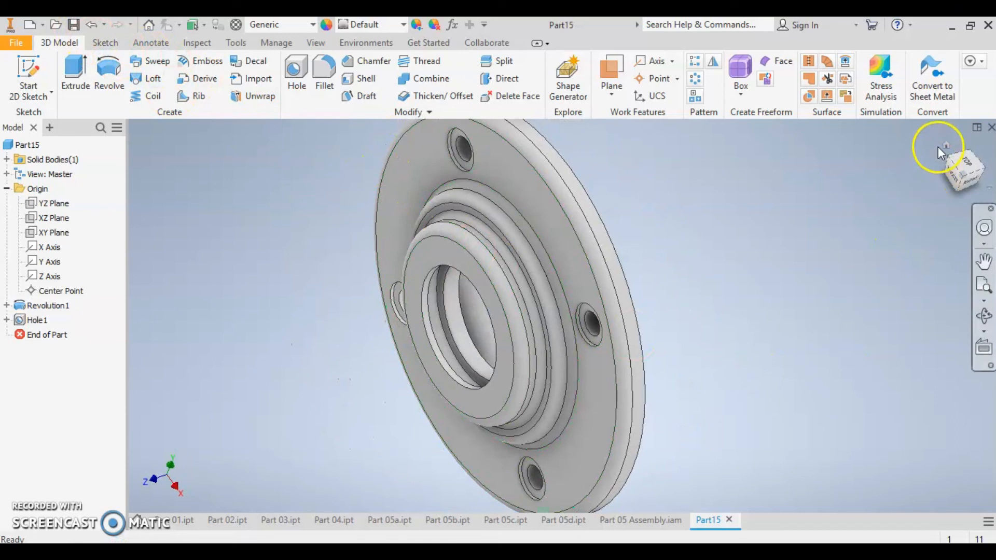
pyautogui.click(939, 147)
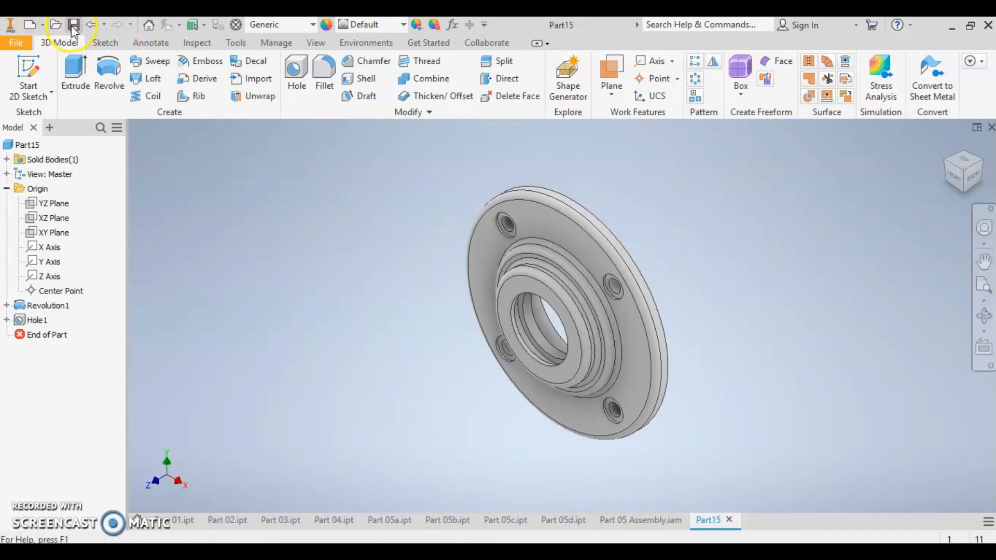
pyautogui.hotkey('ctrl', 's')
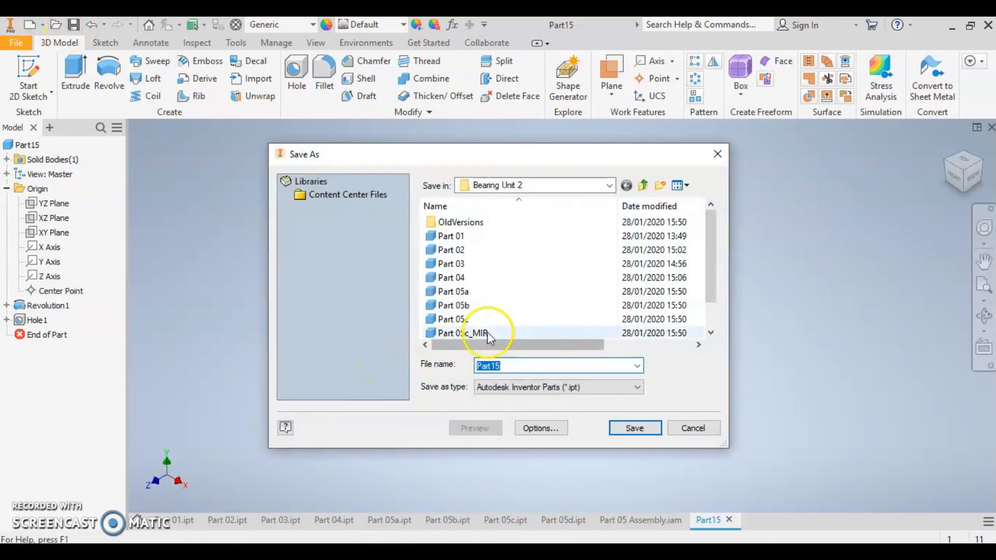
pyautogui.scroll(-1, 490, 319)
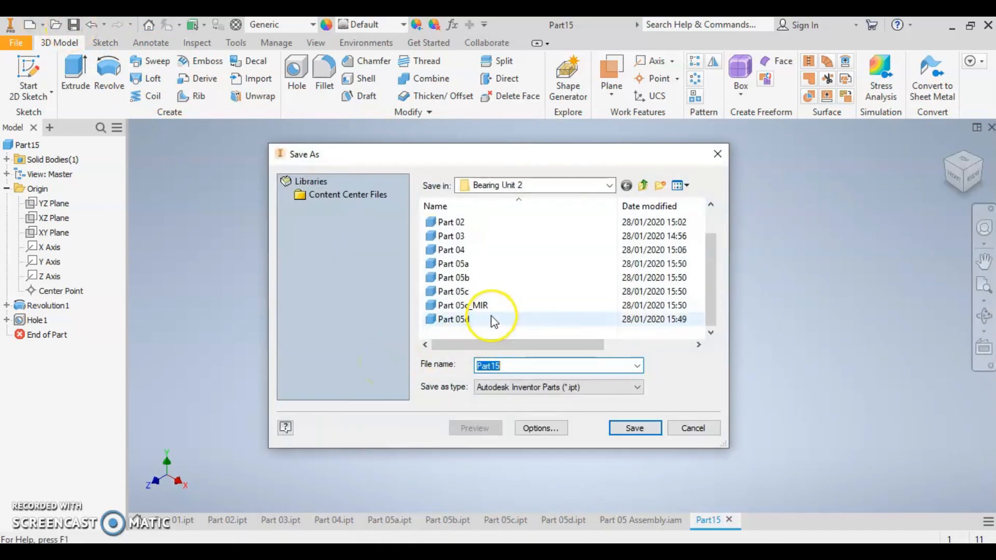
pyautogui.click(494, 366)
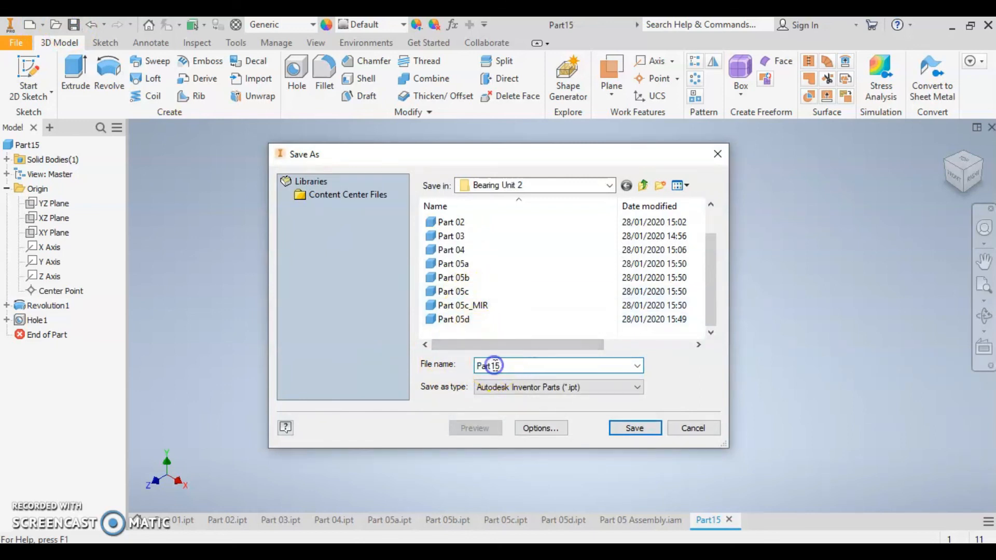
pyautogui.moveTo(492, 366); pyautogui.dragTo(510, 366)
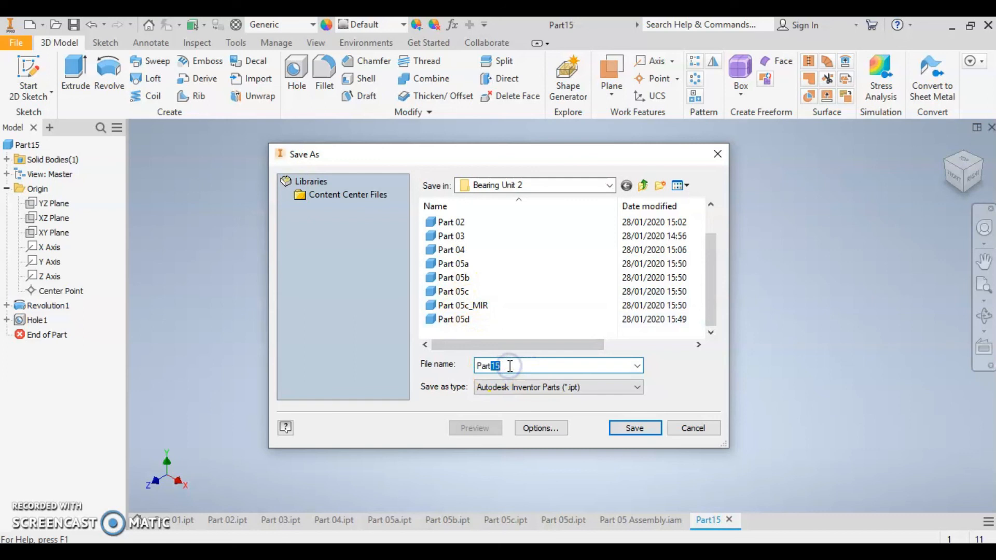
pyautogui.write('06')
pyautogui.click(631, 428)
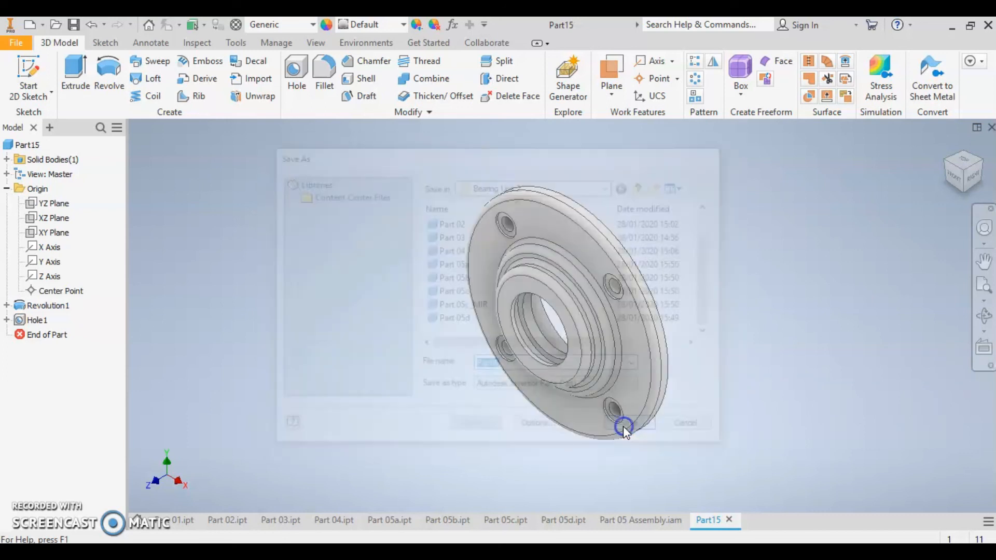